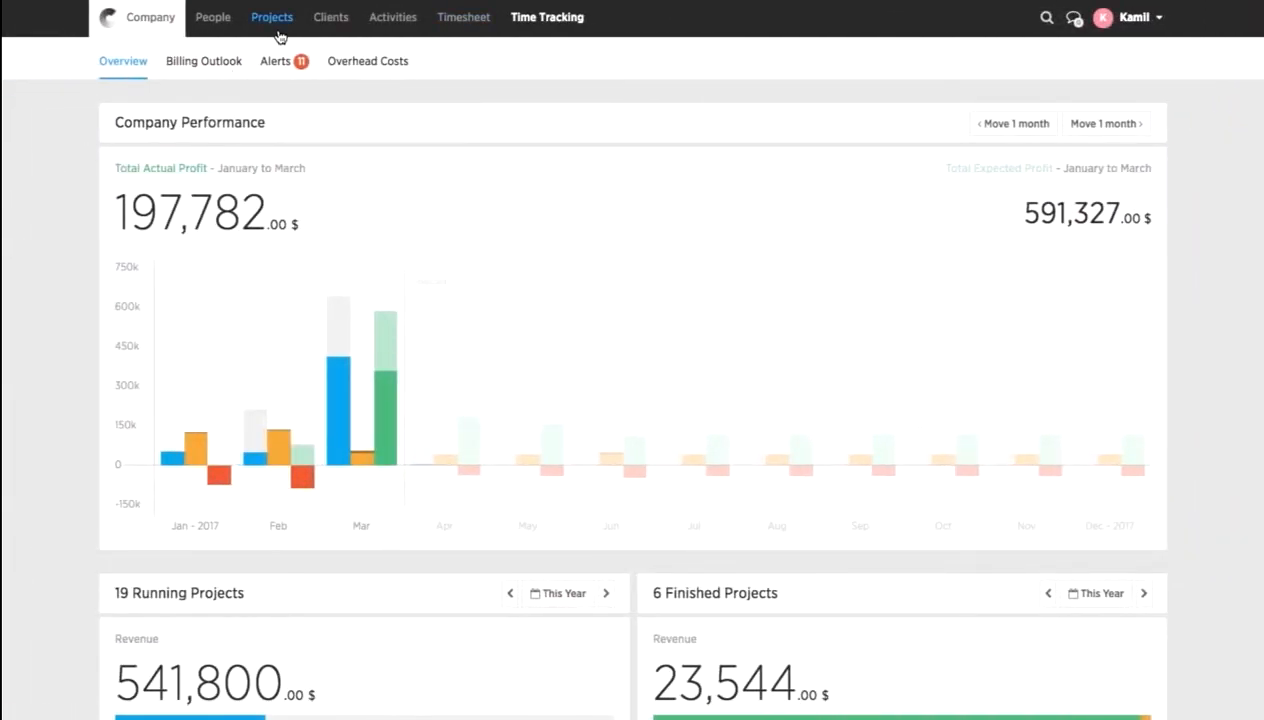
# Go to the projects list and start adding a new project
pyautogui.click(280, 34)
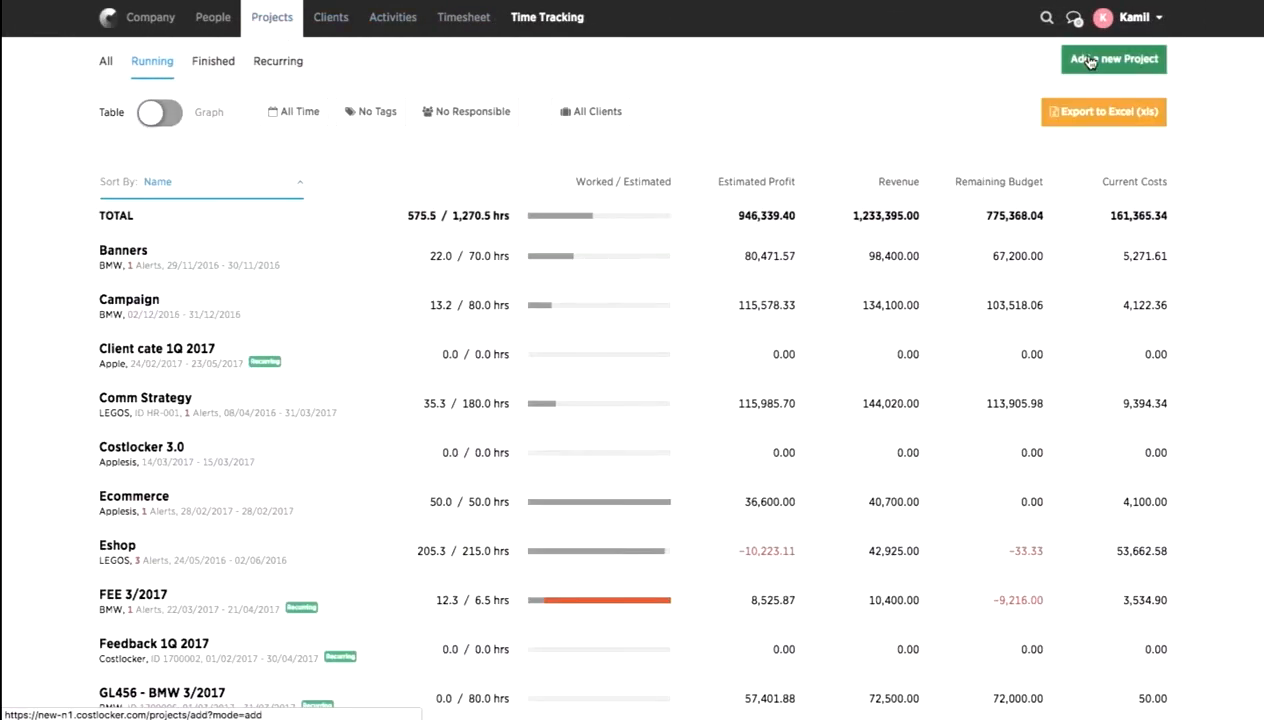
pyautogui.click(1090, 58)
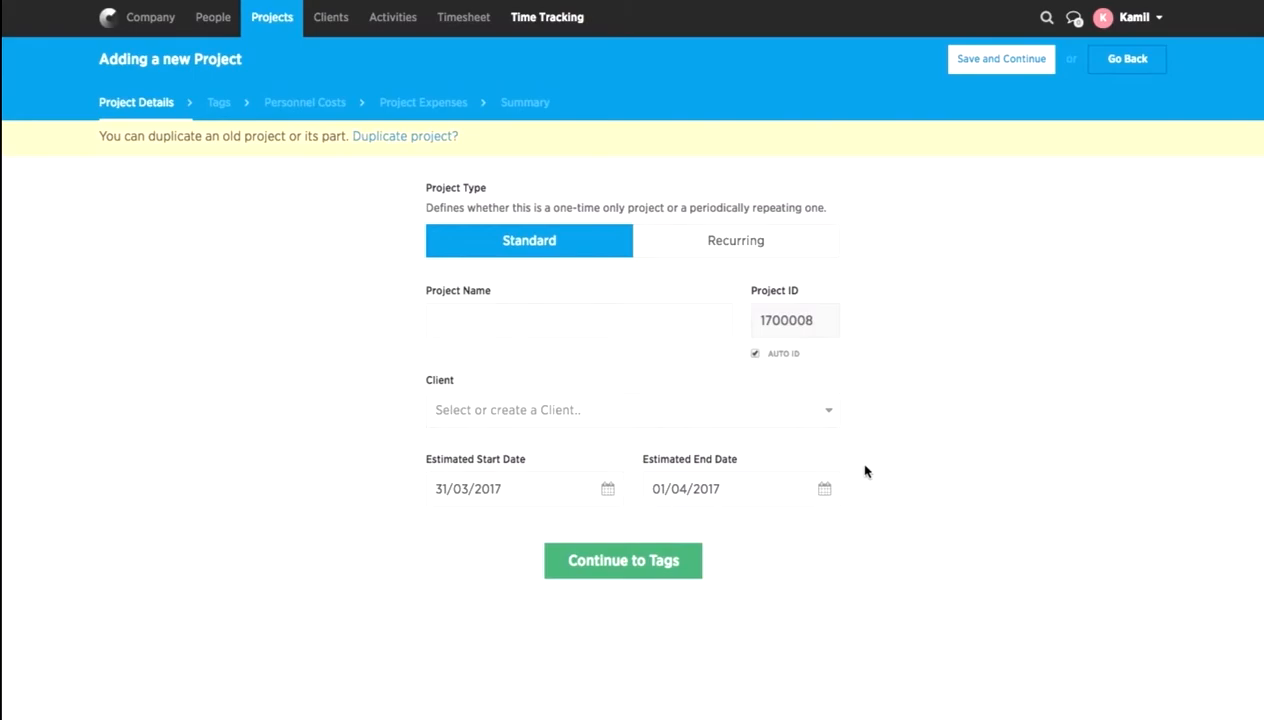
# Try the recurring project type, review its frequency choices, and return to the standard project type
pyautogui.click(546, 489)
pyautogui.click(712, 489)
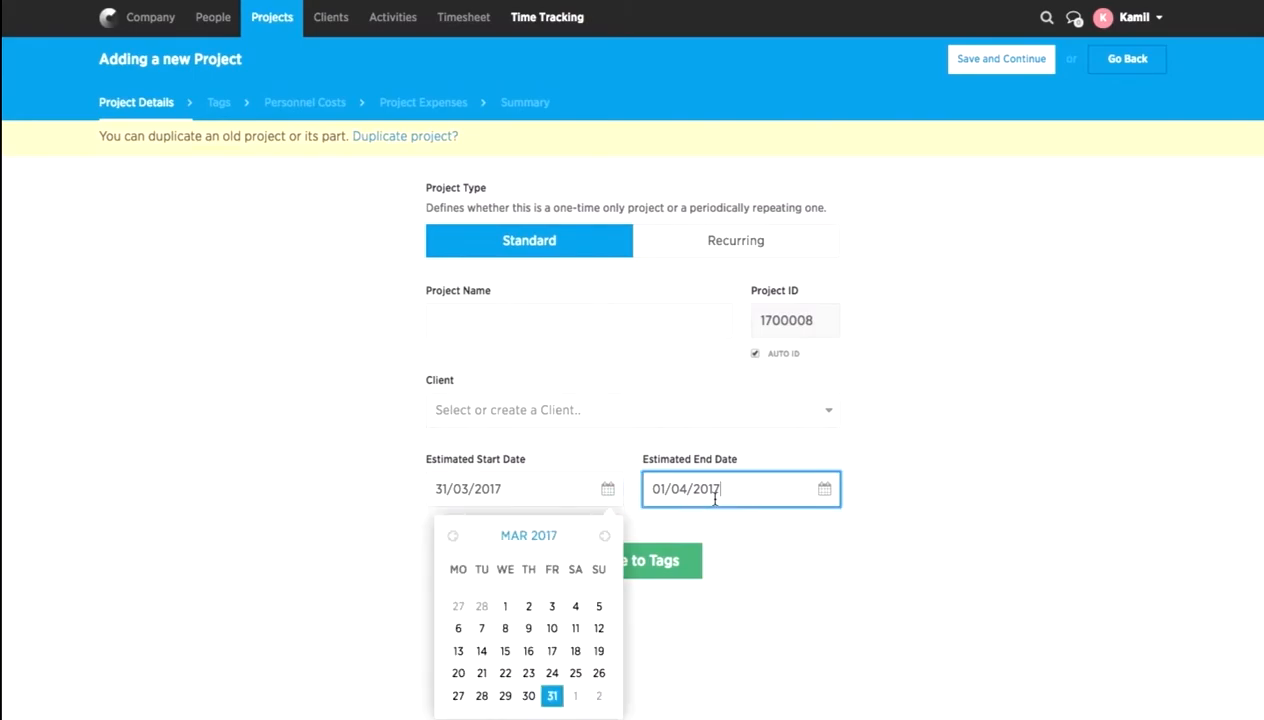
pyautogui.click(689, 256)
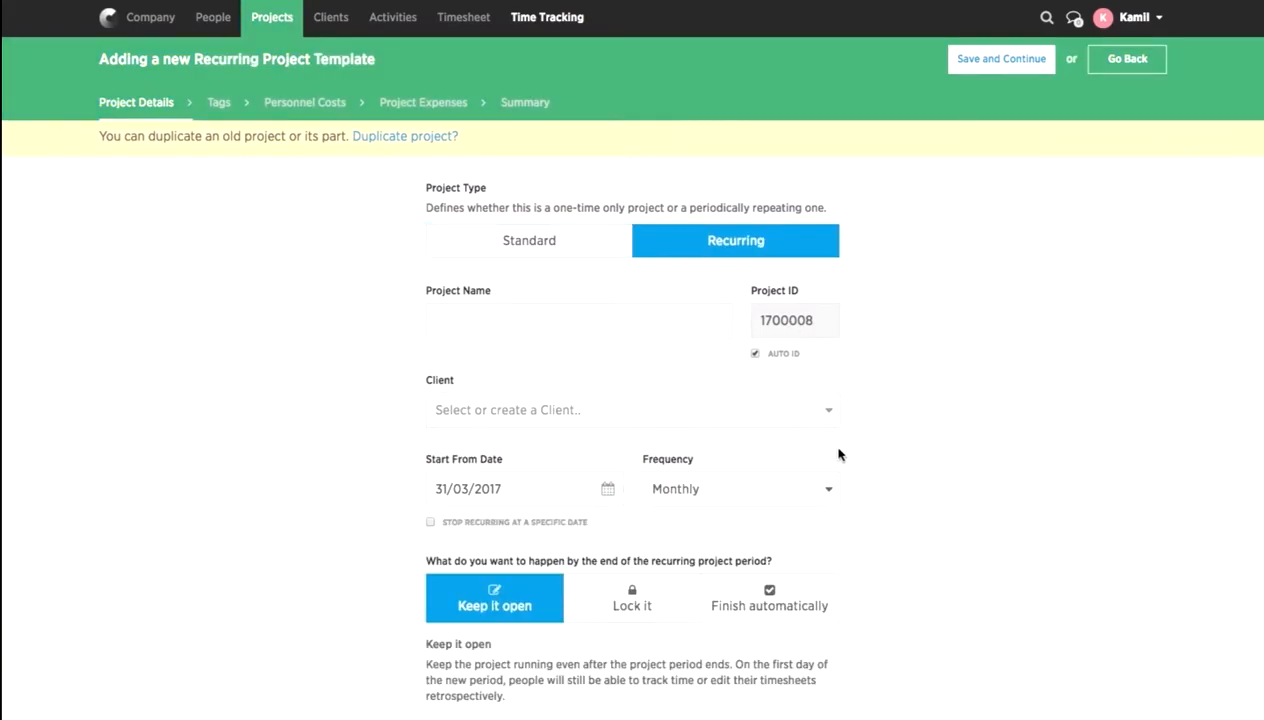
pyautogui.click(826, 492)
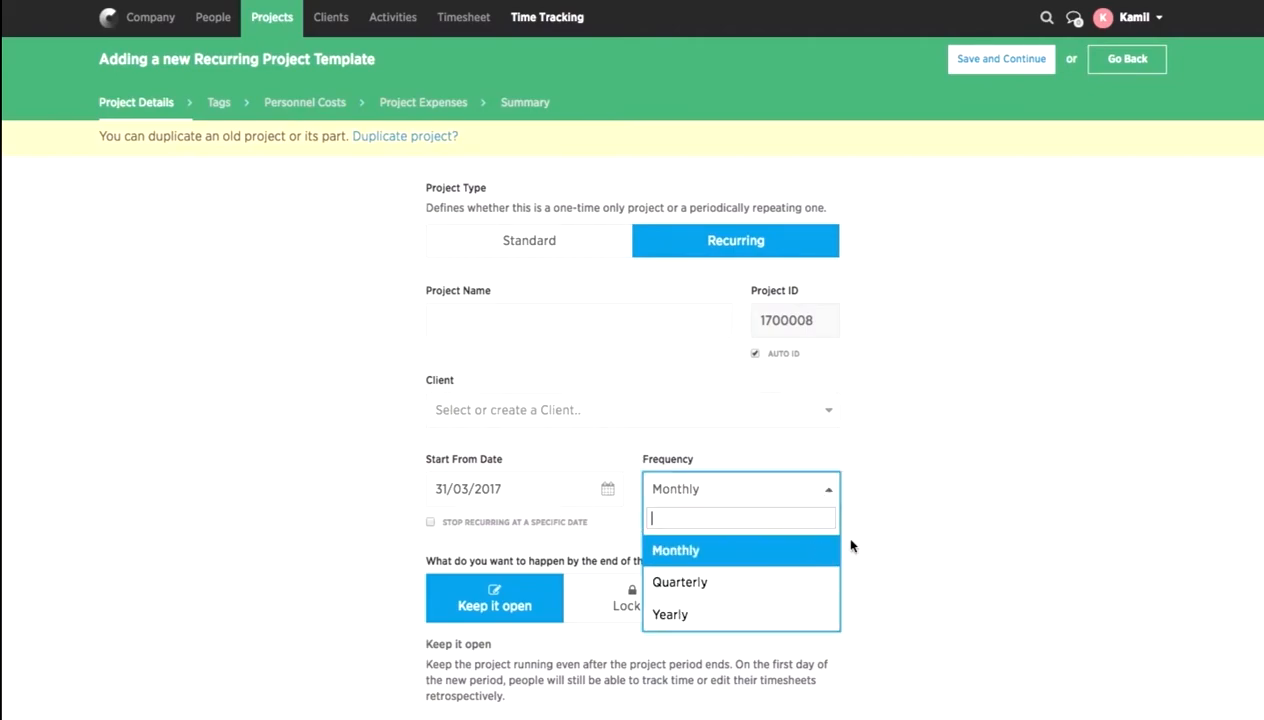
pyautogui.click(890, 533)
pyautogui.click(513, 250)
# Name the project Website, choose an existing client, and continue to the tags stage
pyautogui.click(503, 322)
pyautogui.write('Website')
pyautogui.click(327, 362)
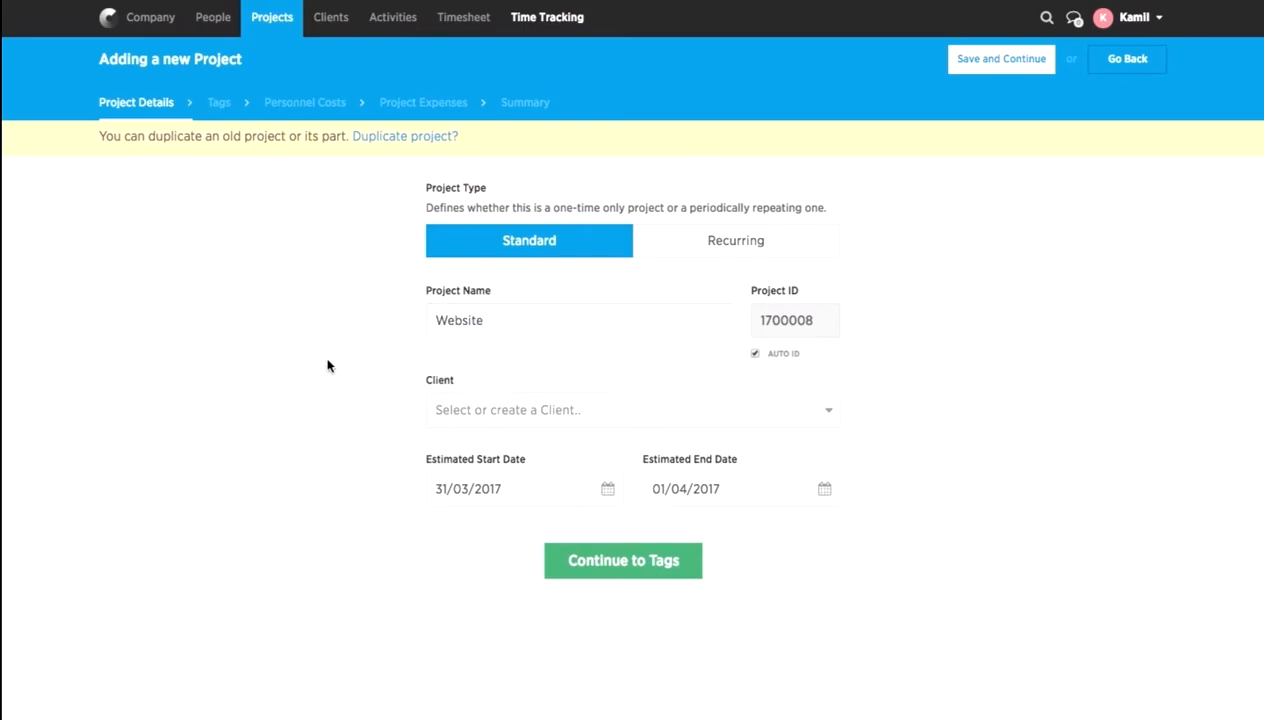
pyautogui.click(430, 408)
pyautogui.click(452, 495)
pyautogui.click(595, 566)
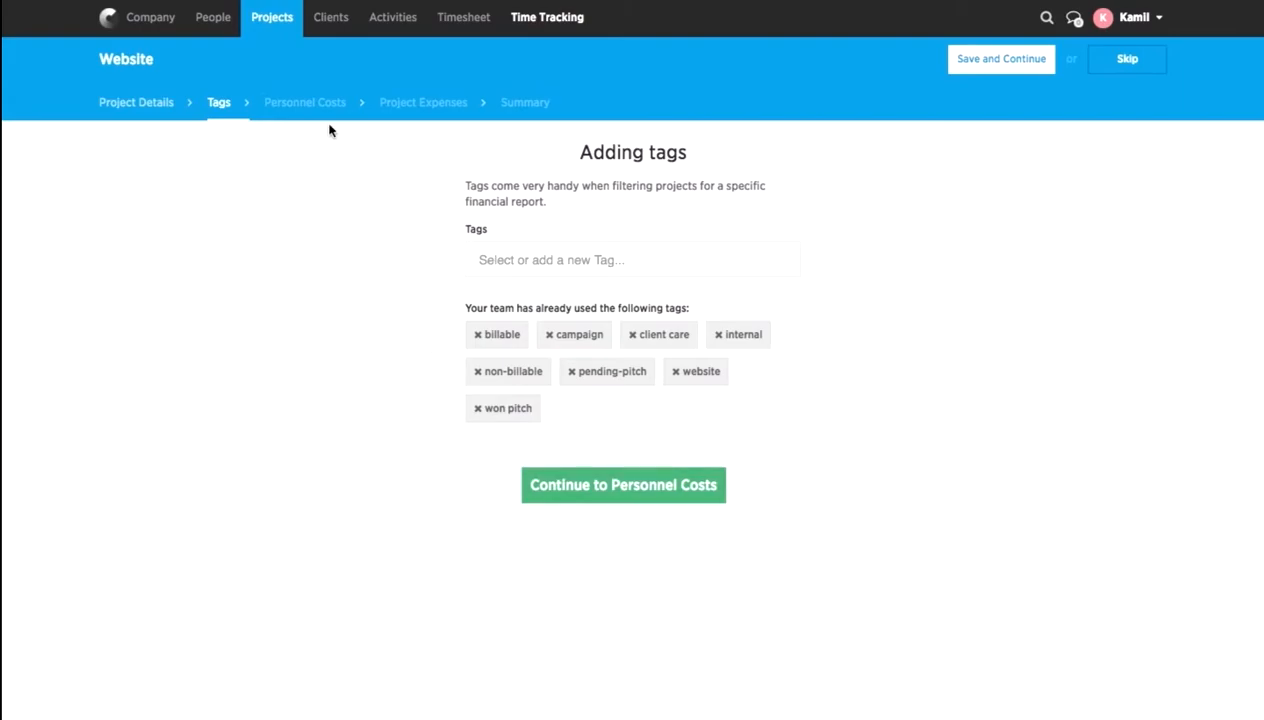
# Filter the running projects by the website tag and highlight the total revenue figure
pyautogui.click(281, 17)
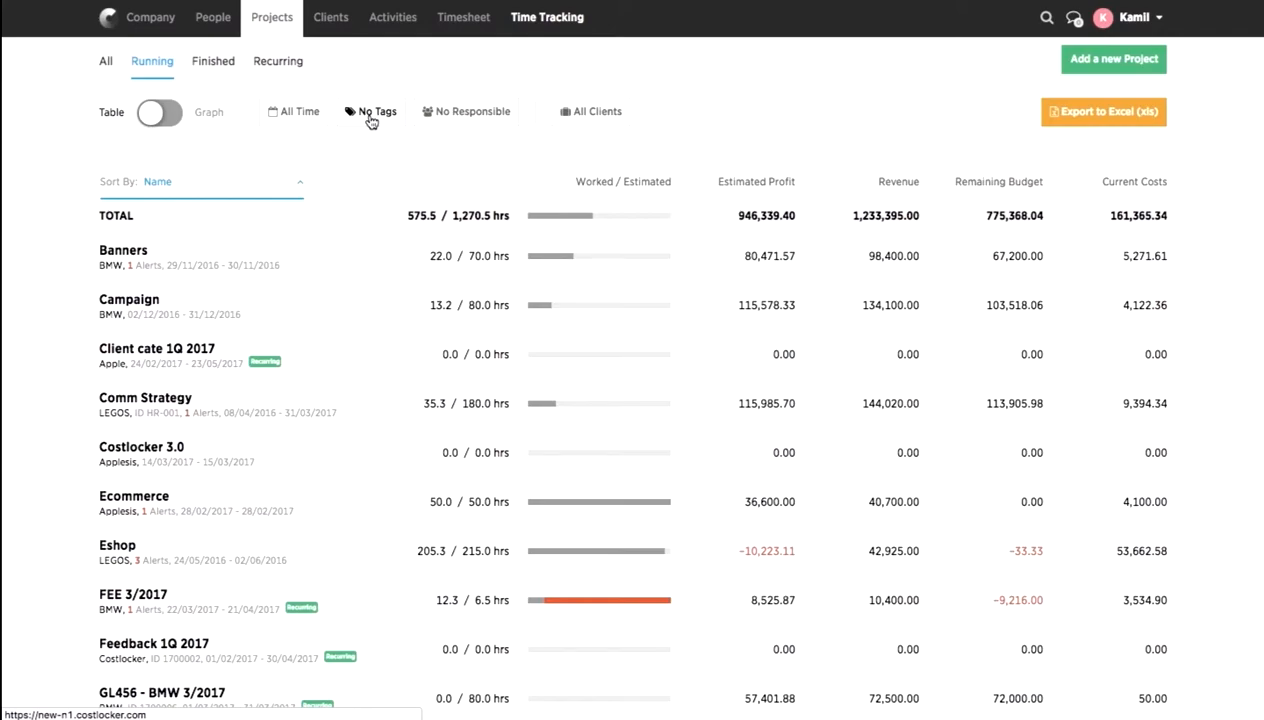
pyautogui.click(370, 112)
pyautogui.click(378, 174)
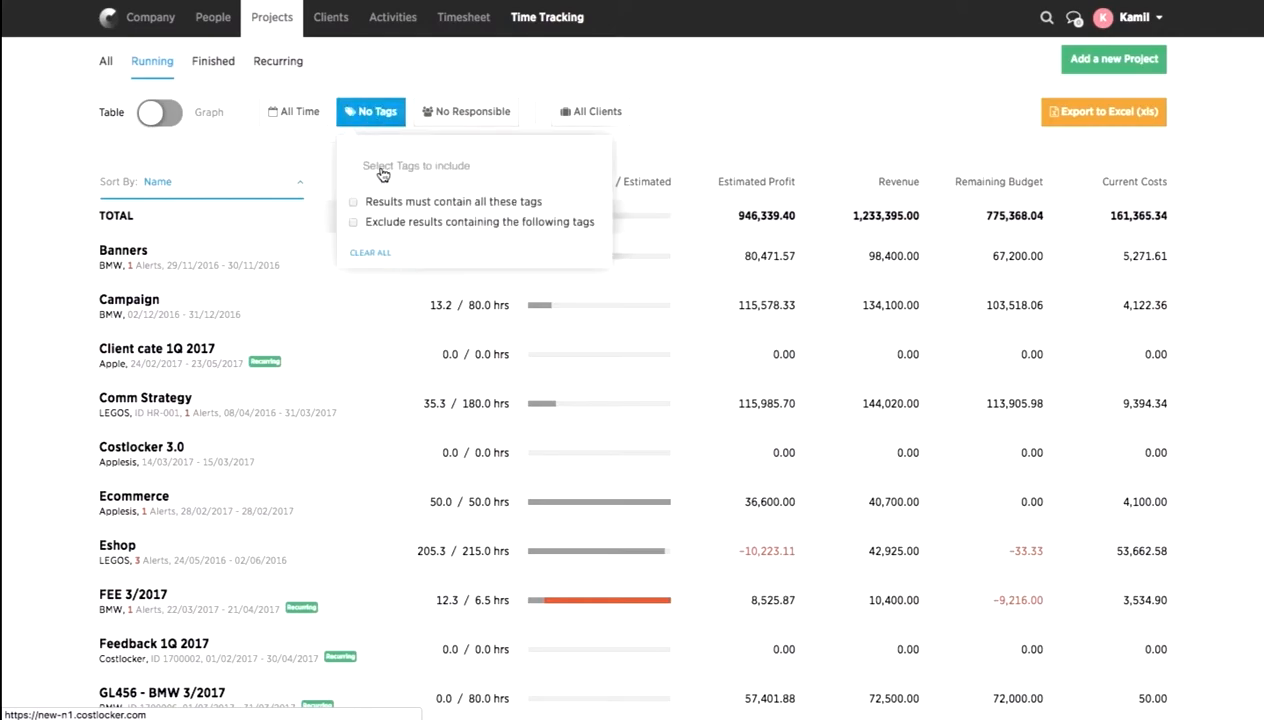
pyautogui.write('we')
pyautogui.click(381, 196)
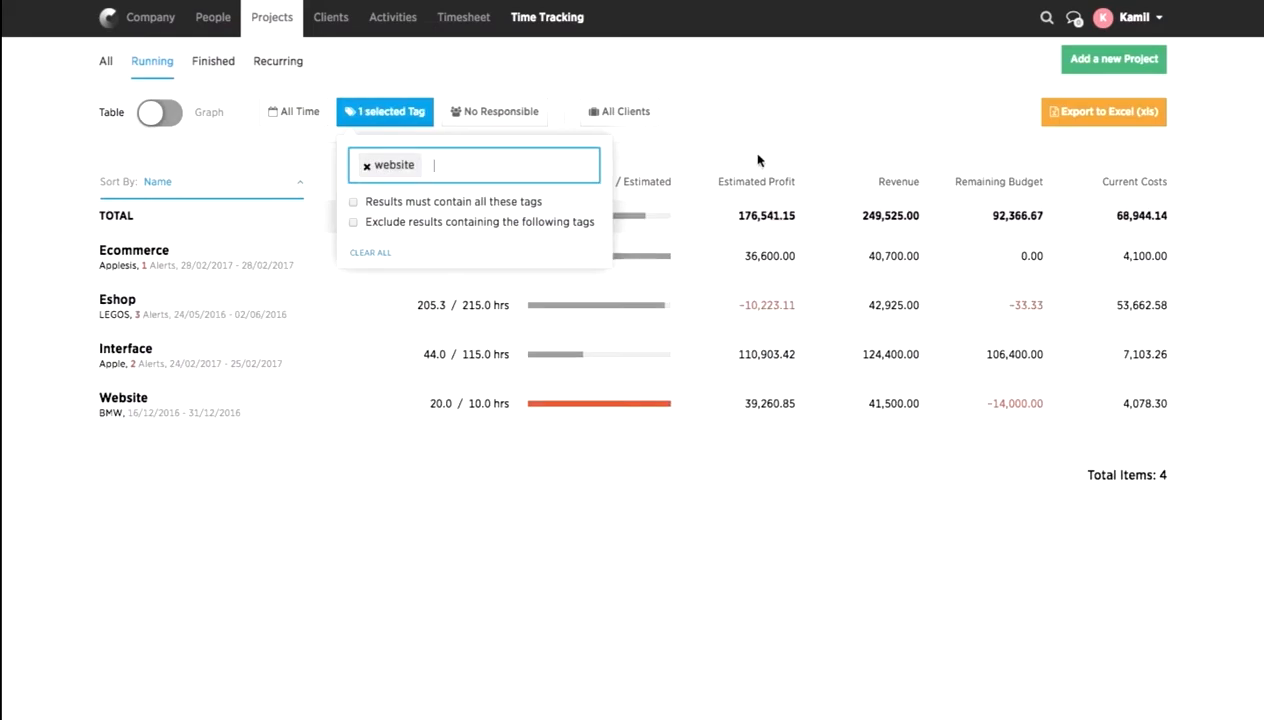
pyautogui.click(840, 214)
pyautogui.moveTo(858, 220); pyautogui.dragTo(912, 216)
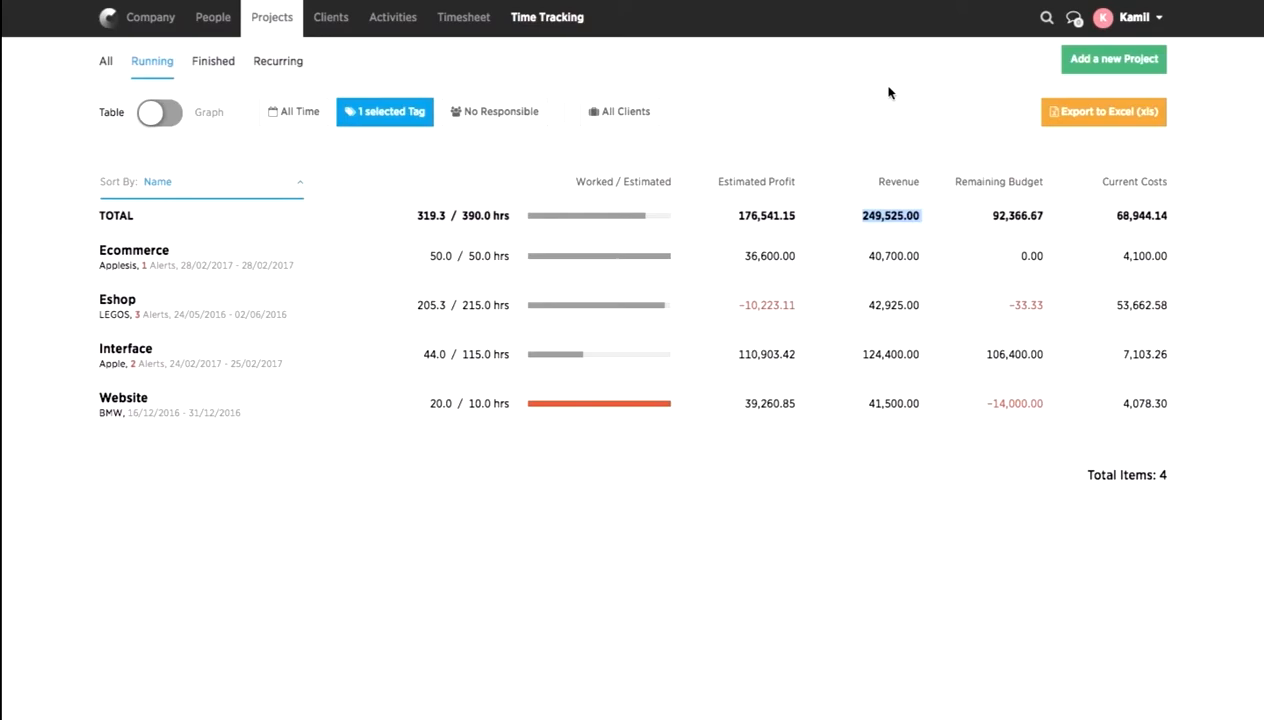
# View the tag management page in the account settings
pyautogui.click(1128, 17)
pyautogui.click(1006, 162)
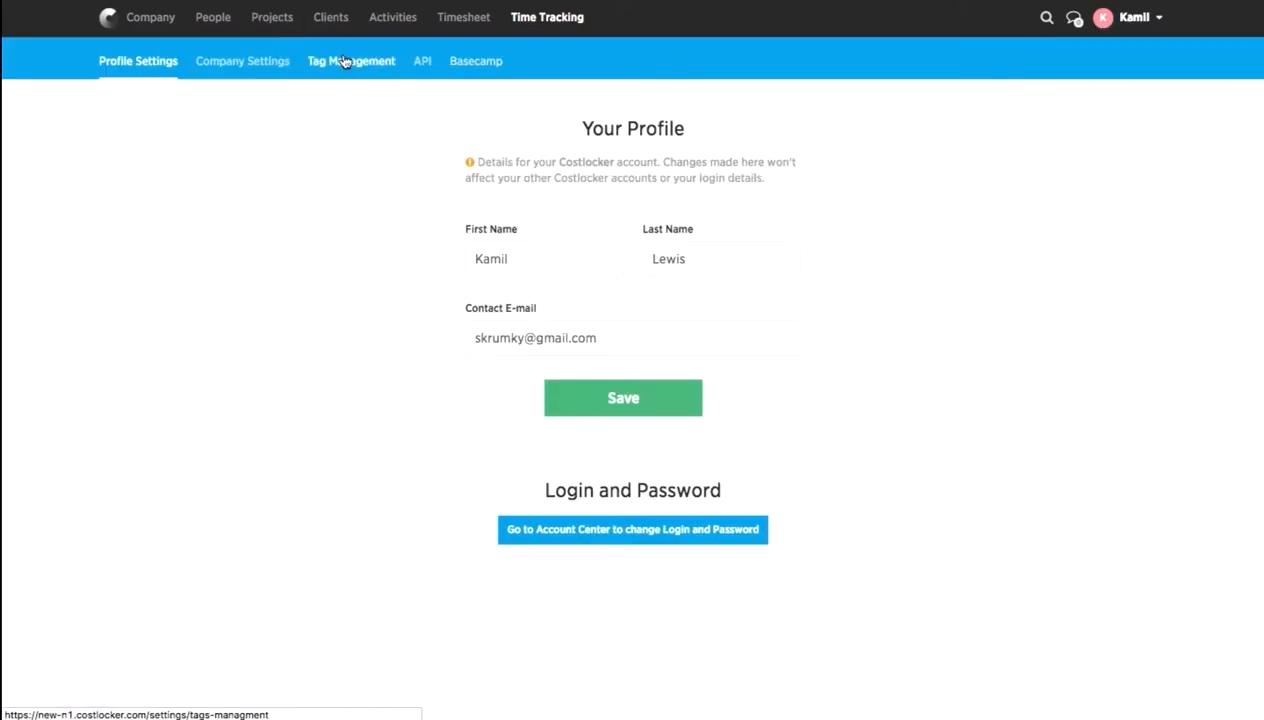
pyautogui.click(343, 61)
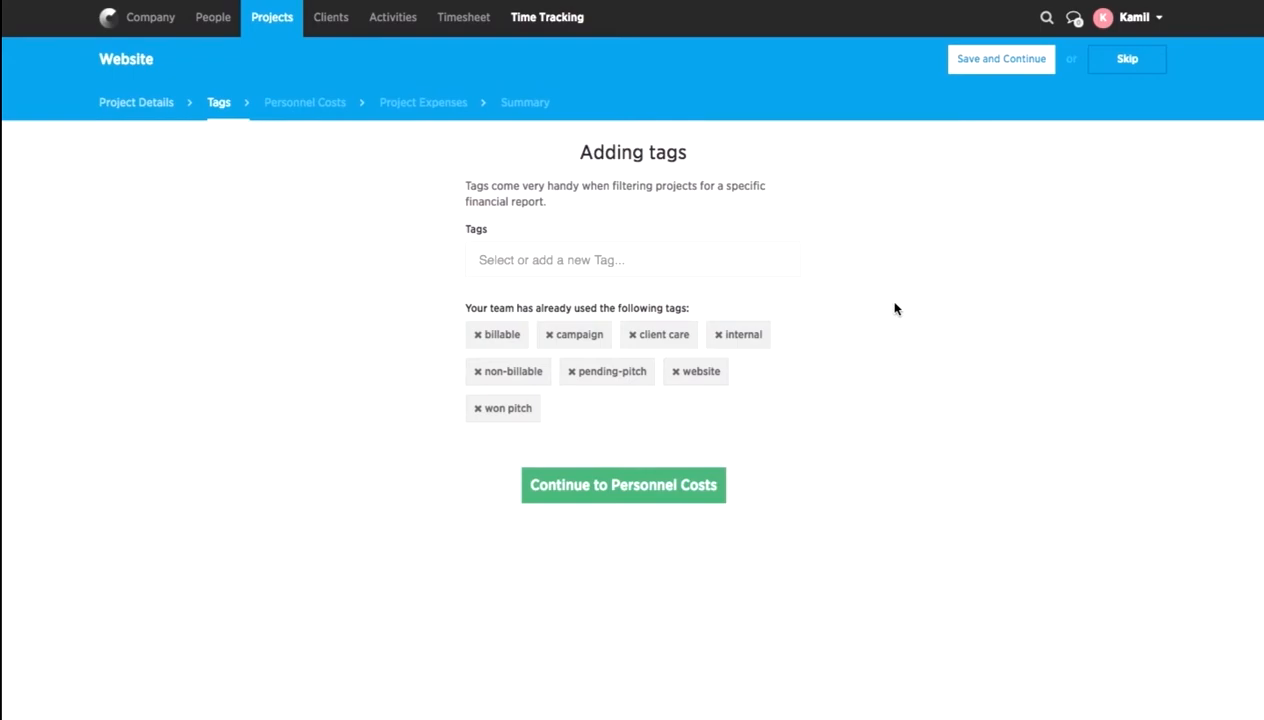
# Tag the Website project as billable and continue to the personnel costs stage
pyautogui.click(508, 336)
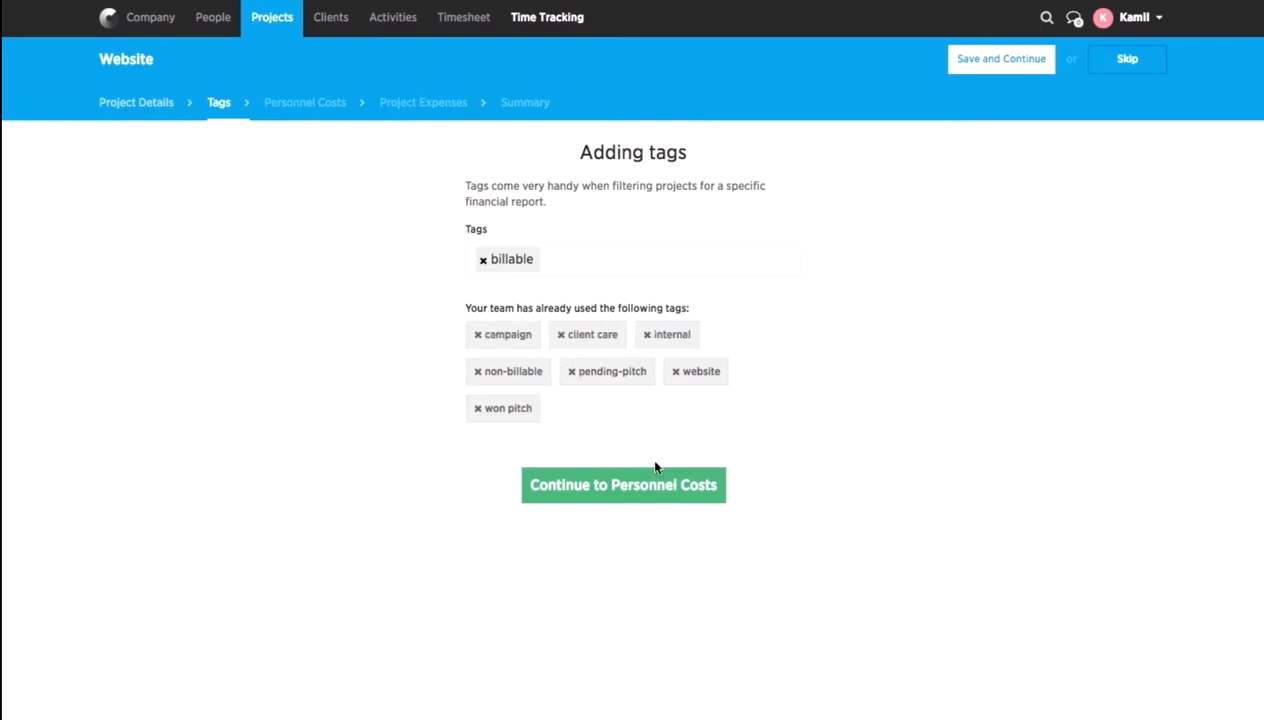
pyautogui.click(640, 490)
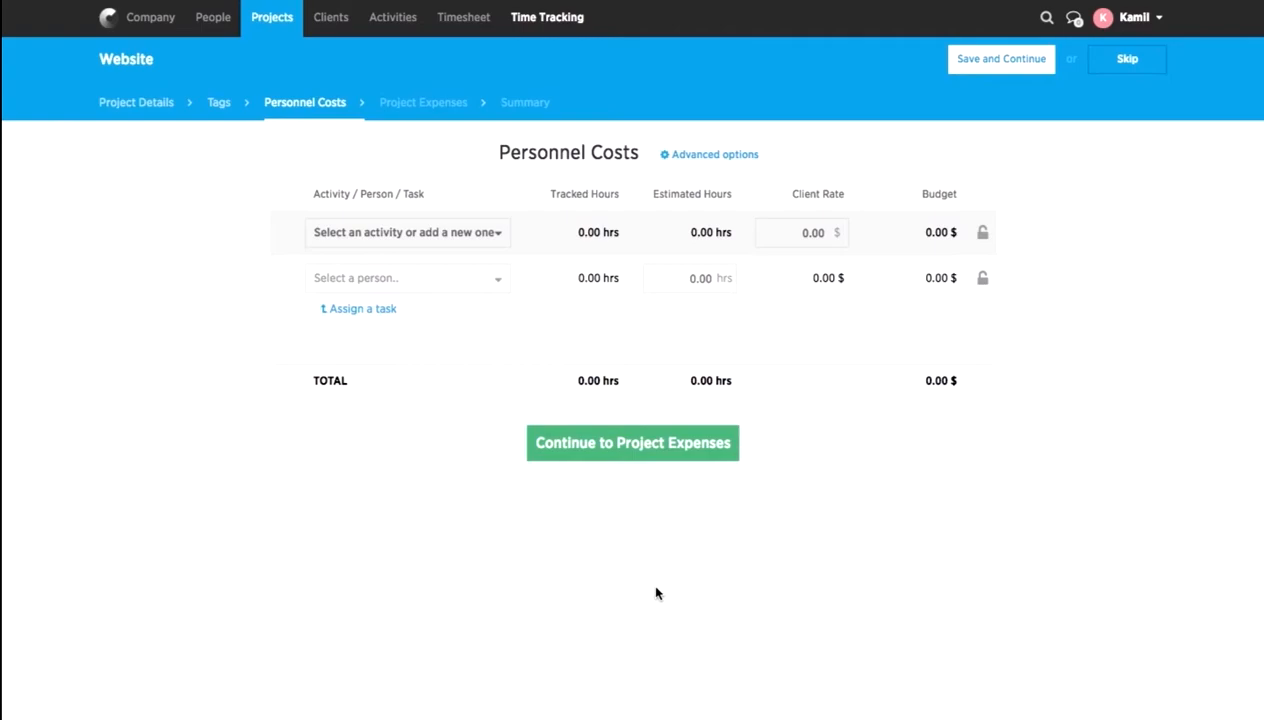
# Add the Project Management activity to the personnel costs and assign a person to it
pyautogui.click(496, 233)
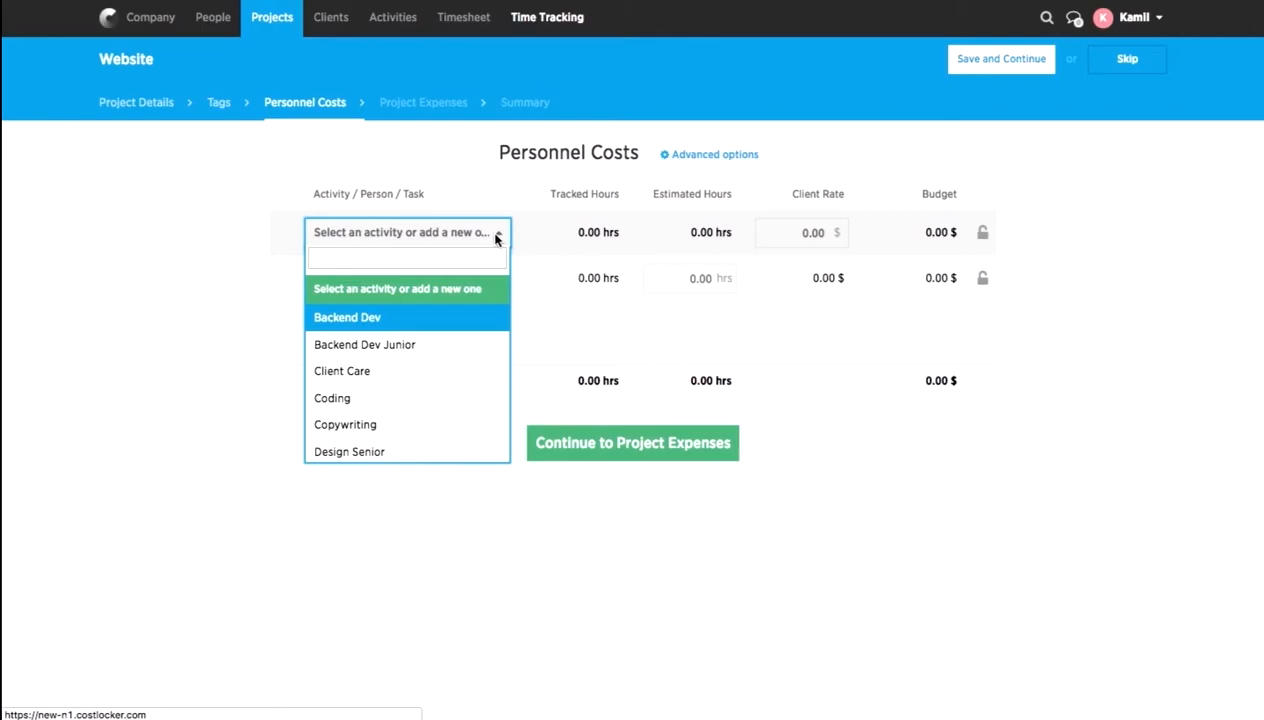
pyautogui.write('pr')
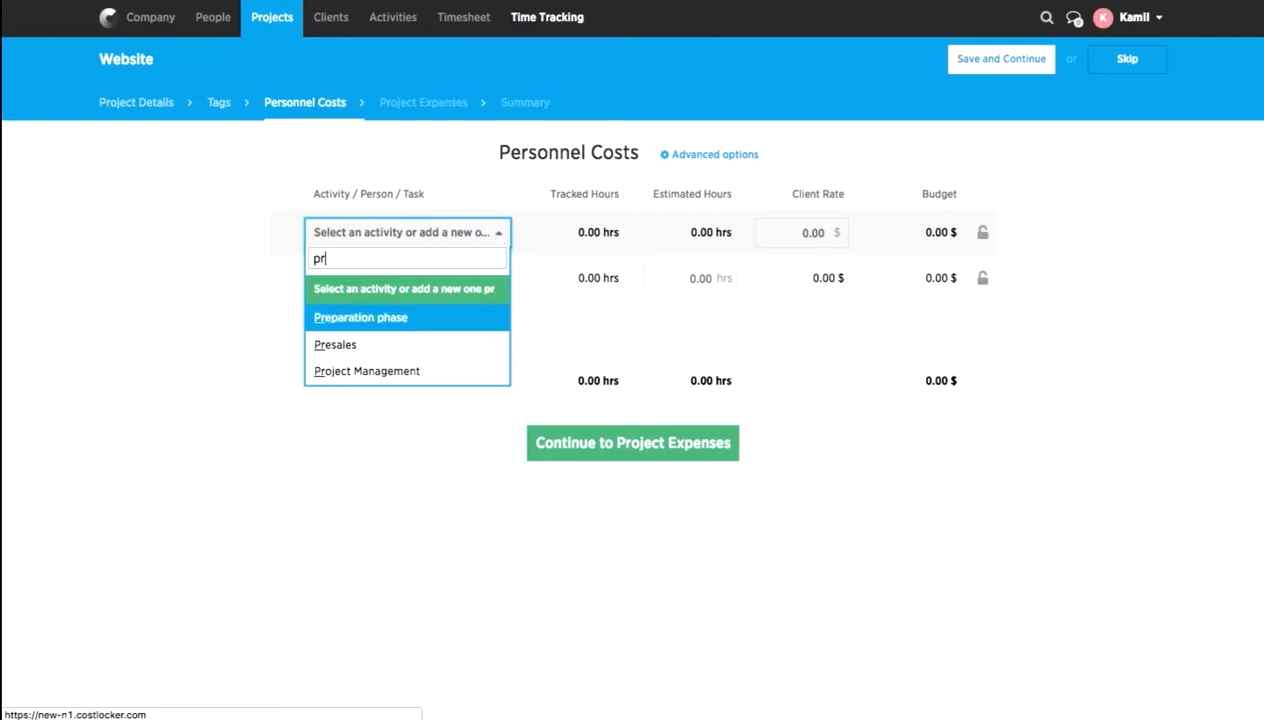
pyautogui.click(408, 369)
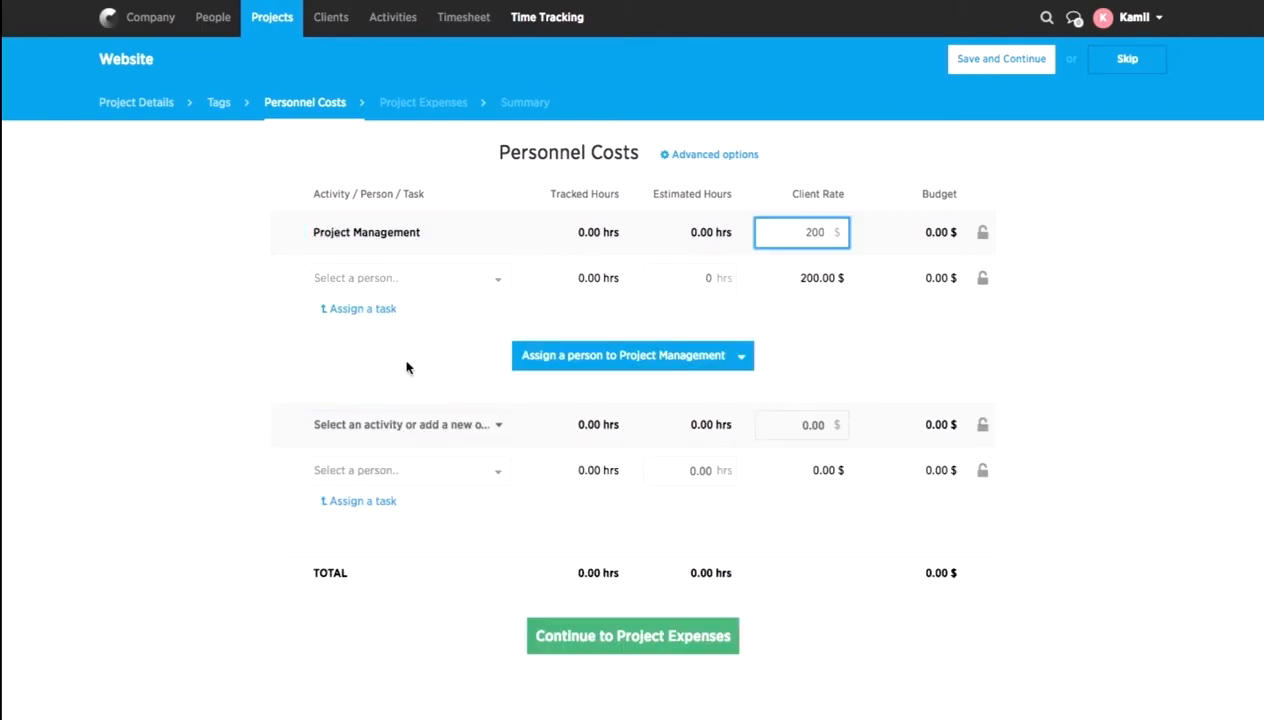
pyautogui.click(403, 279)
pyautogui.click(375, 448)
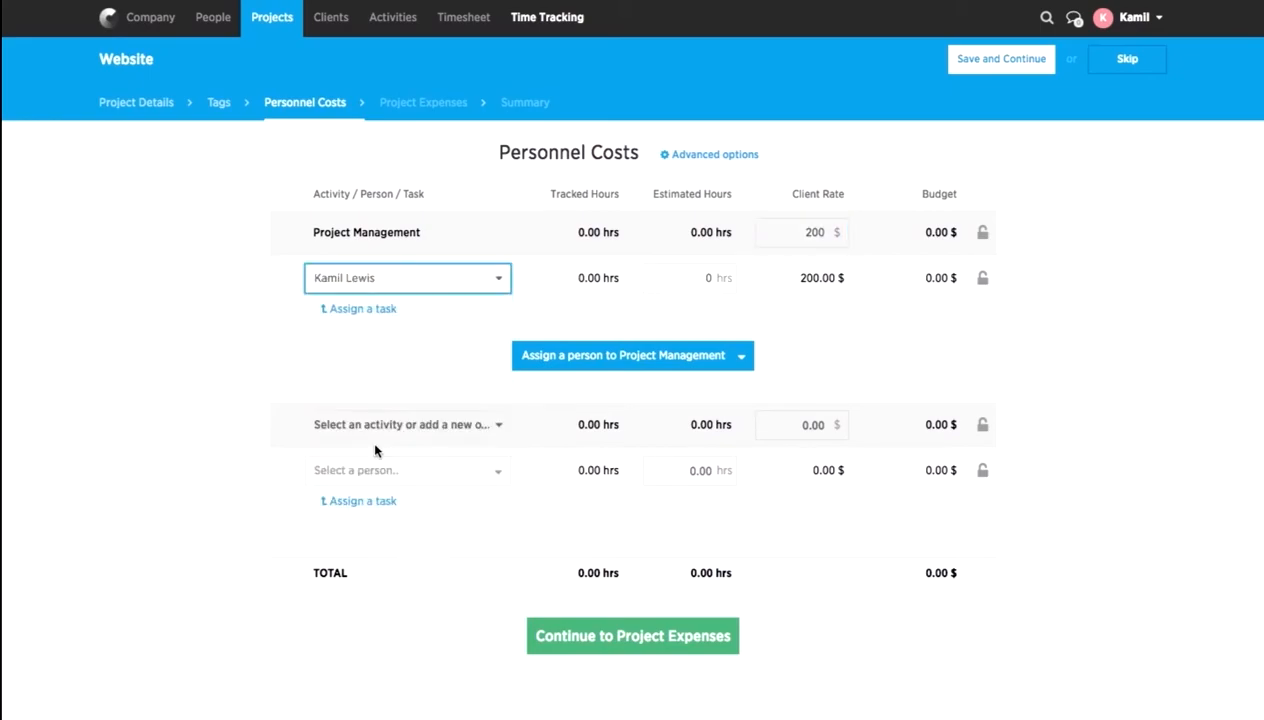
# Set the assigned person's estimated hours to 30 and the Project Management client rate to 180 $
pyautogui.click(705, 280)
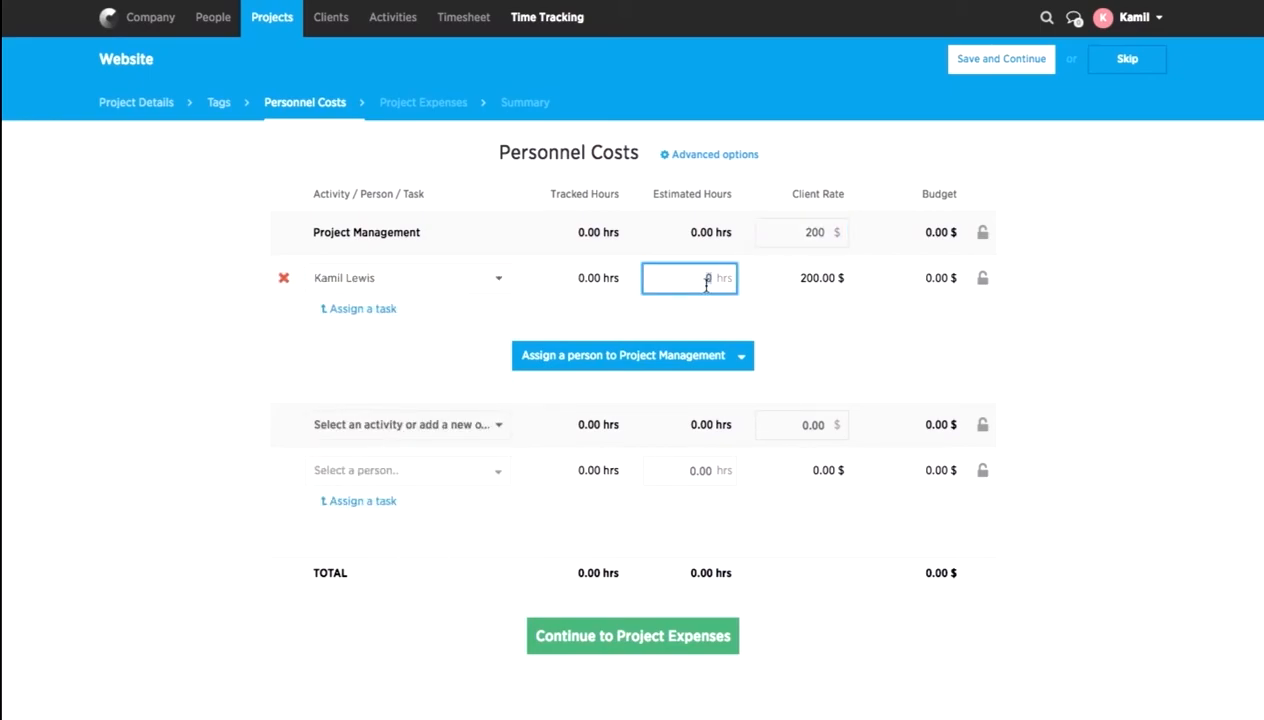
pyautogui.write('30')
pyautogui.click(1072, 360)
pyautogui.click(808, 234)
pyautogui.write('180')
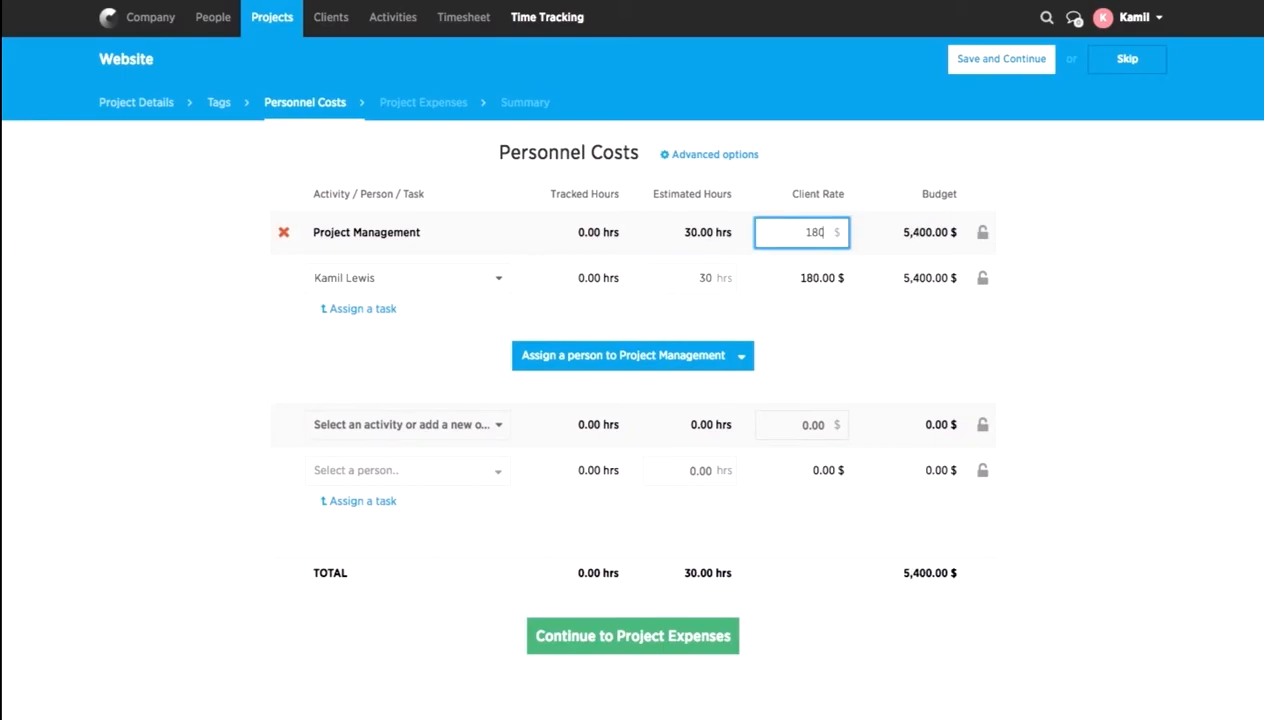
pyautogui.click(1083, 397)
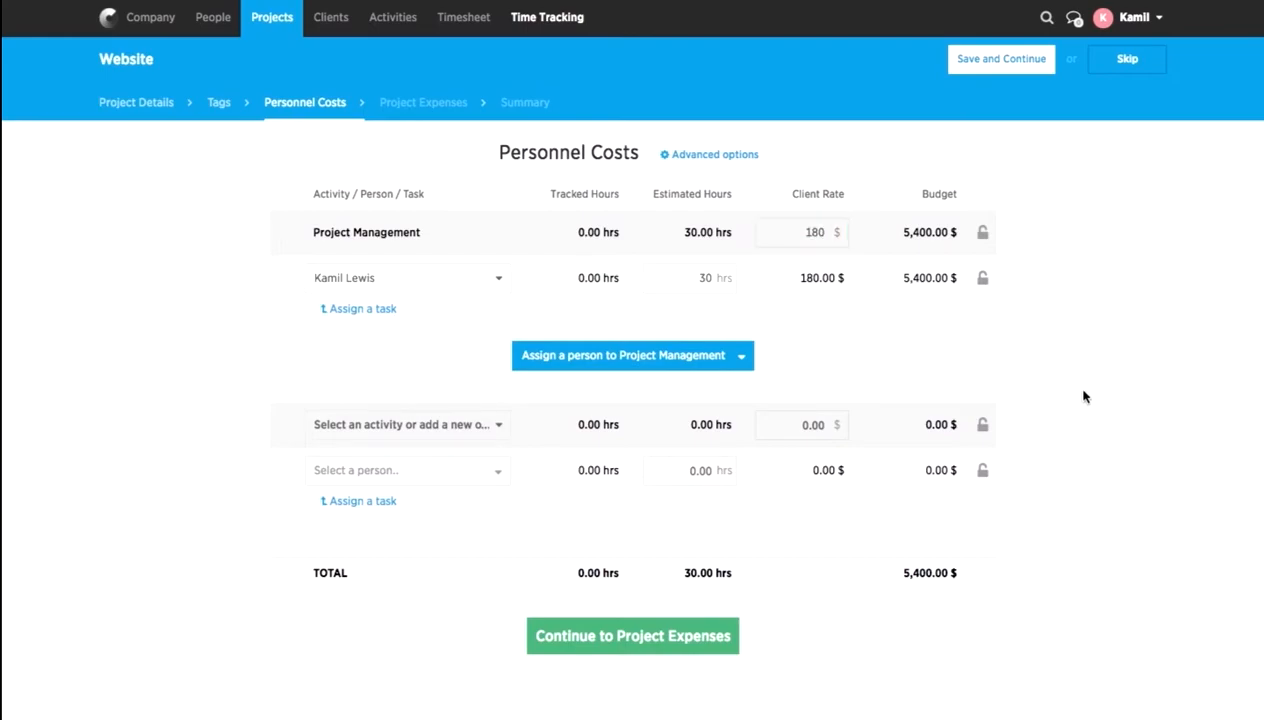
# Assign a kick-off task to the Project Management person with 10 estimated hours
pyautogui.click(374, 310)
pyautogui.write('kick-of')
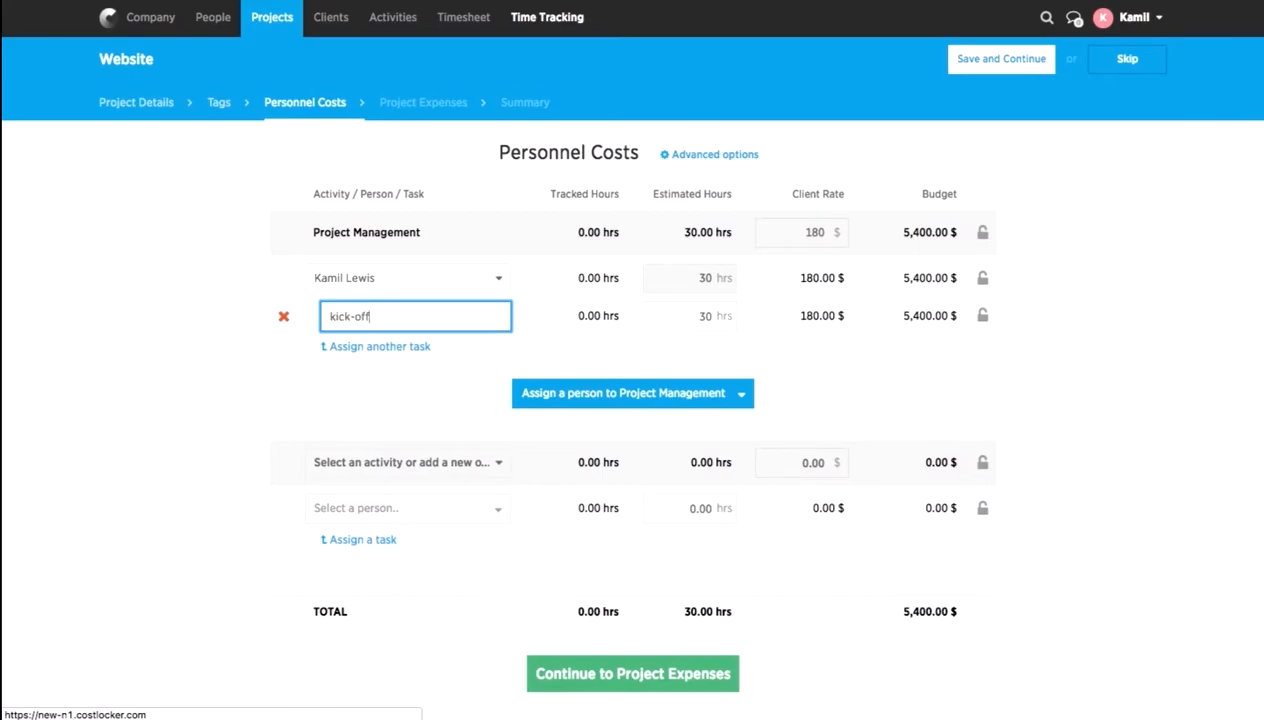
pyautogui.write('f')
pyautogui.click(265, 390)
pyautogui.click(690, 316)
pyautogui.write('10')
# Add a coordination task with 20 estimated hours, and assign a second person to Project Management
pyautogui.click(401, 347)
pyautogui.write('coordi')
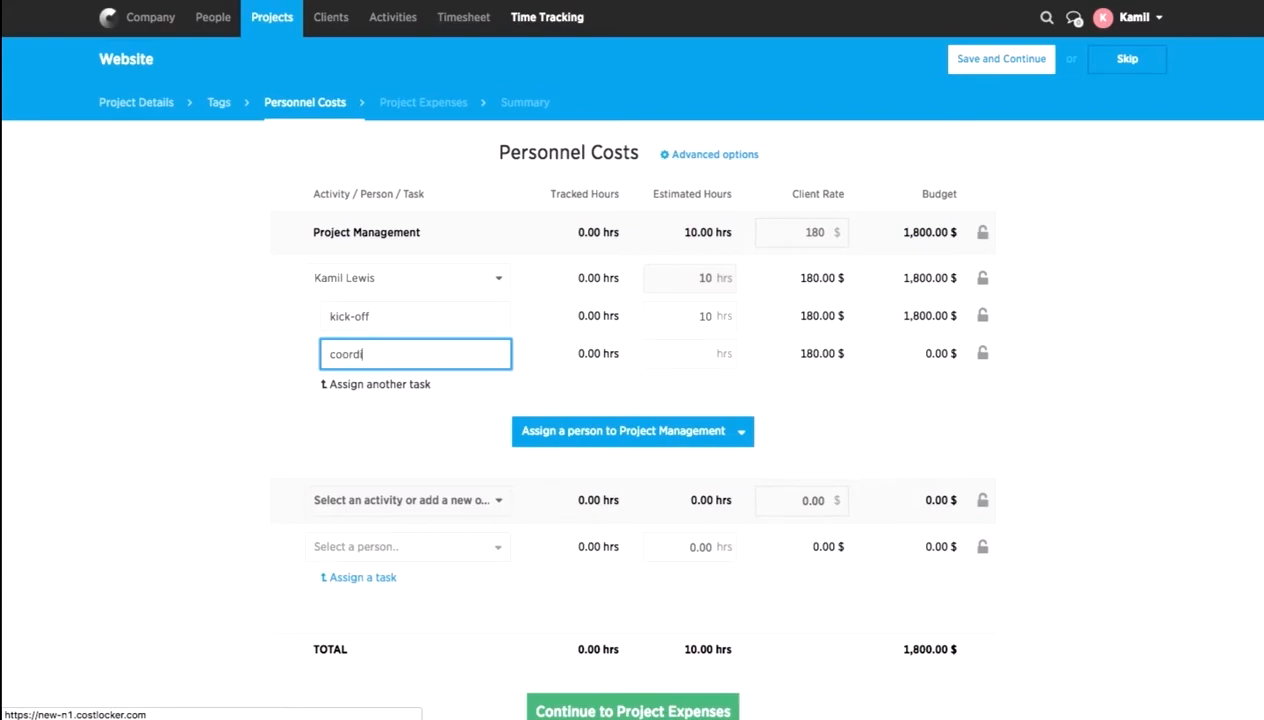
pyautogui.write('nation')
pyautogui.press('Tab')
pyautogui.write('20')
pyautogui.click(640, 452)
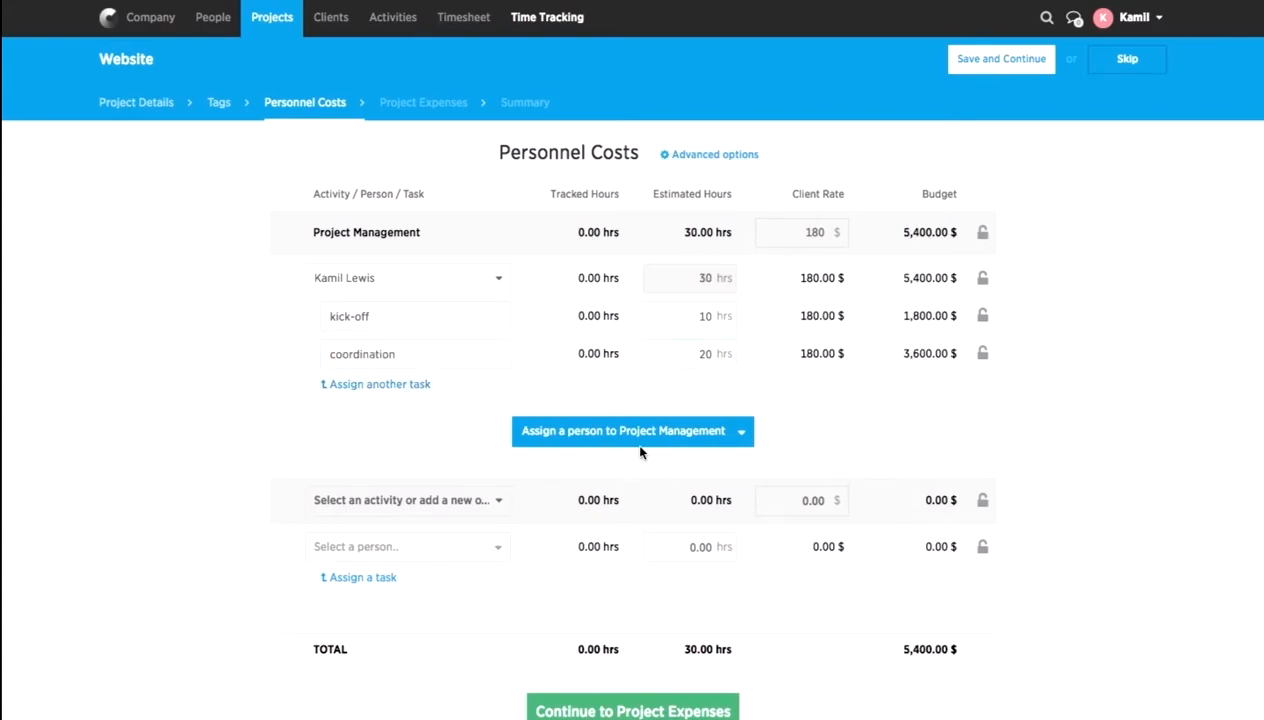
pyautogui.click(640, 432)
pyautogui.click(607, 520)
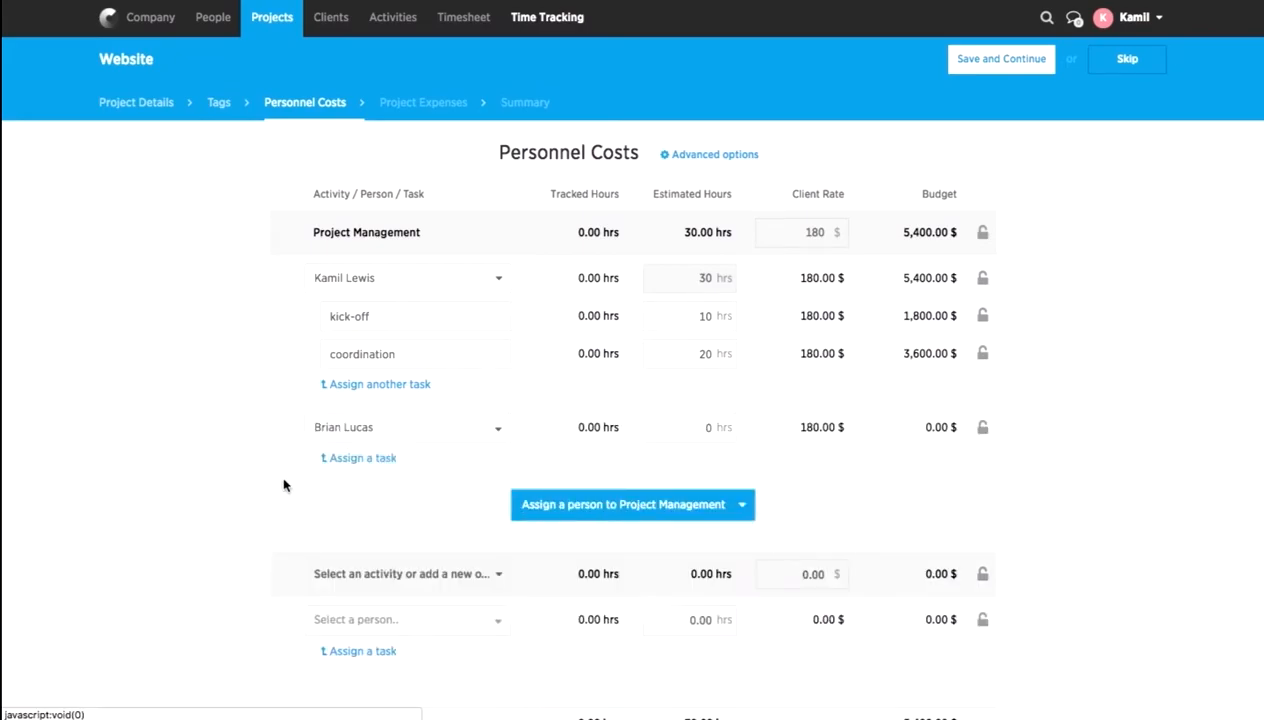
# Add the Backend Dev Junior activity with a client rate of 1234 $ and assign a person to it
pyautogui.click(490, 574)
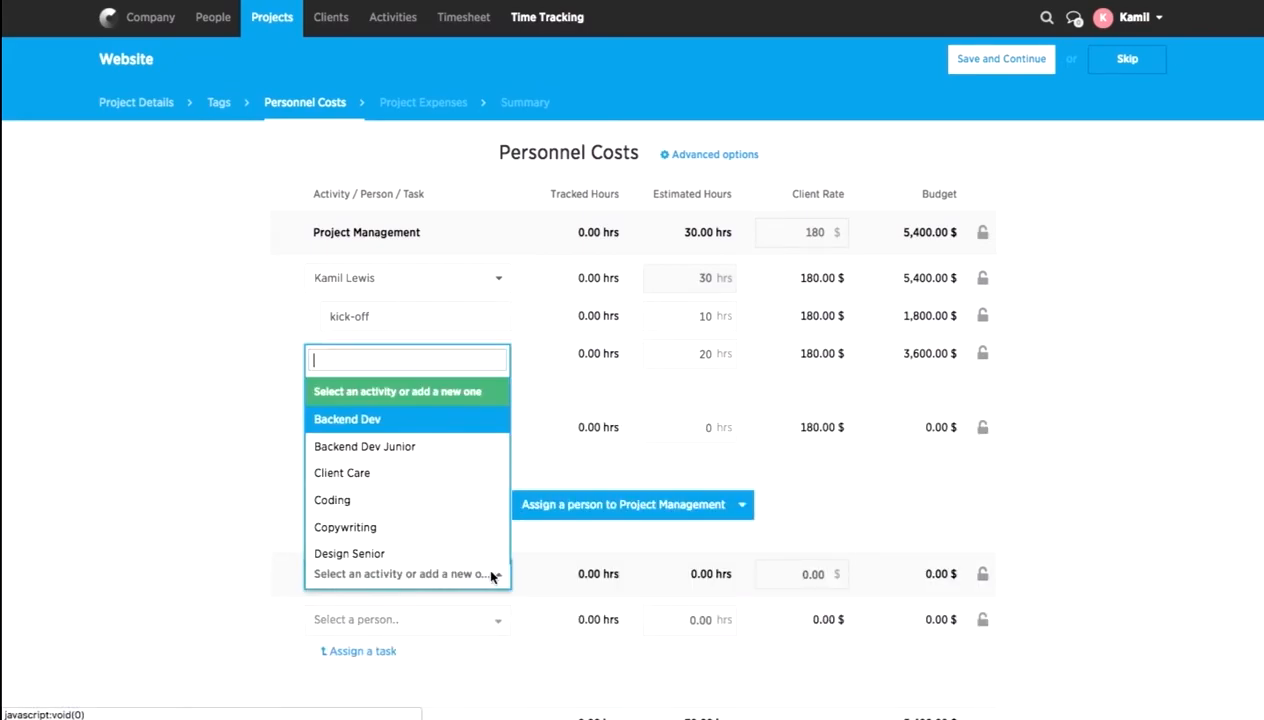
pyautogui.click(409, 445)
pyautogui.write('1234')
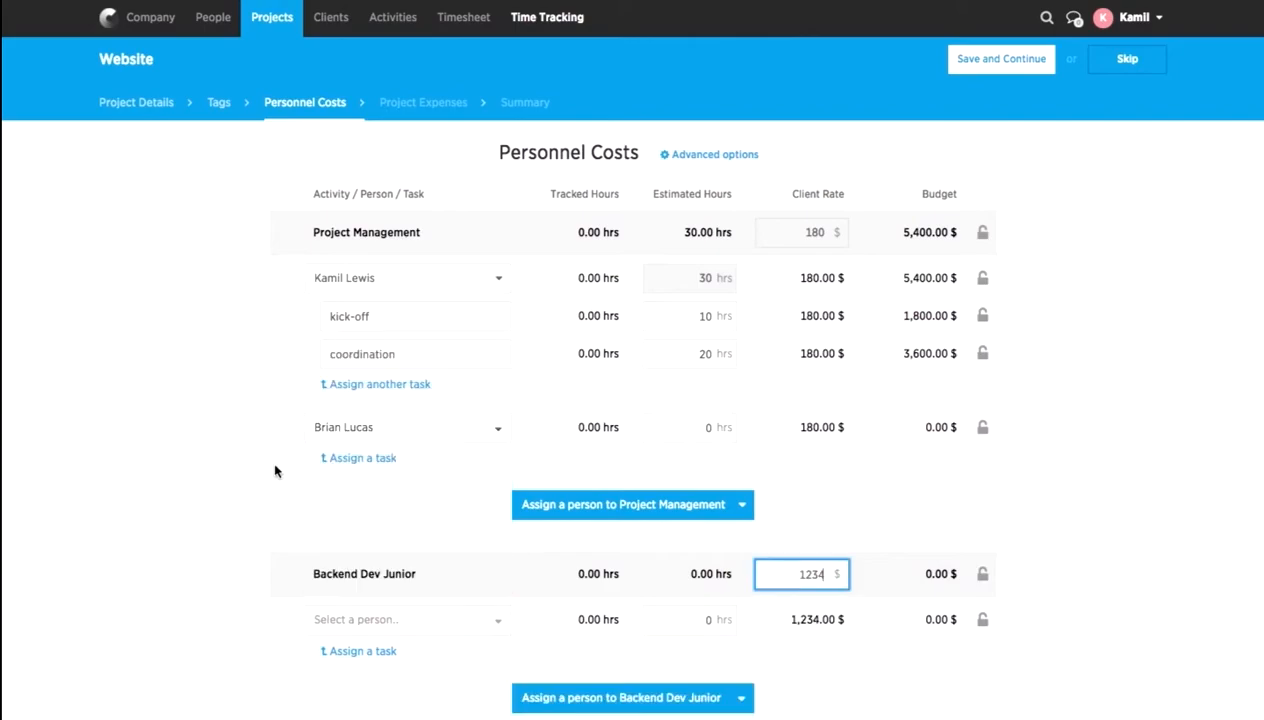
pyautogui.scroll(-3, 300, 470)
pyautogui.click(369, 434)
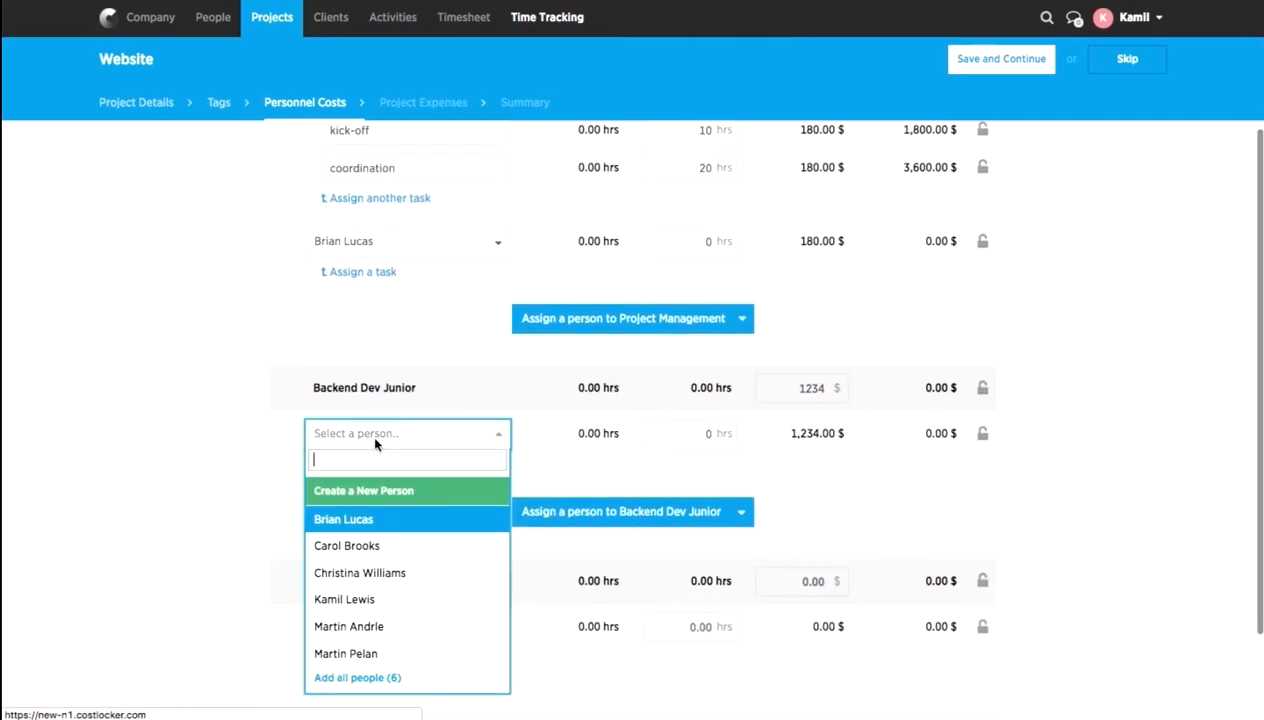
pyautogui.click(366, 543)
# Set Backend Dev Junior to 30 estimated hours at a client rate of 100 $, and save to continue to project expenses
pyautogui.click(670, 437)
pyautogui.write('30')
pyautogui.doubleClick(795, 402)
pyautogui.write('100')
pyautogui.click(1060, 526)
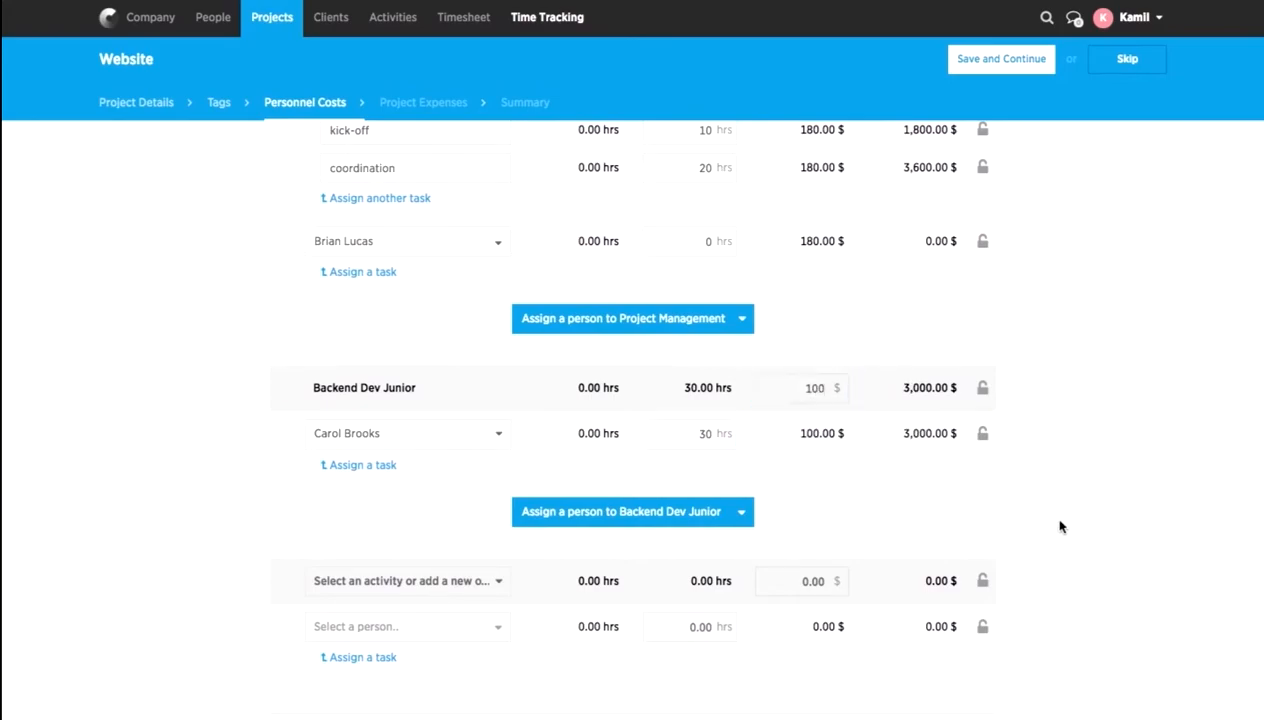
pyautogui.scroll(3, 1060, 526)
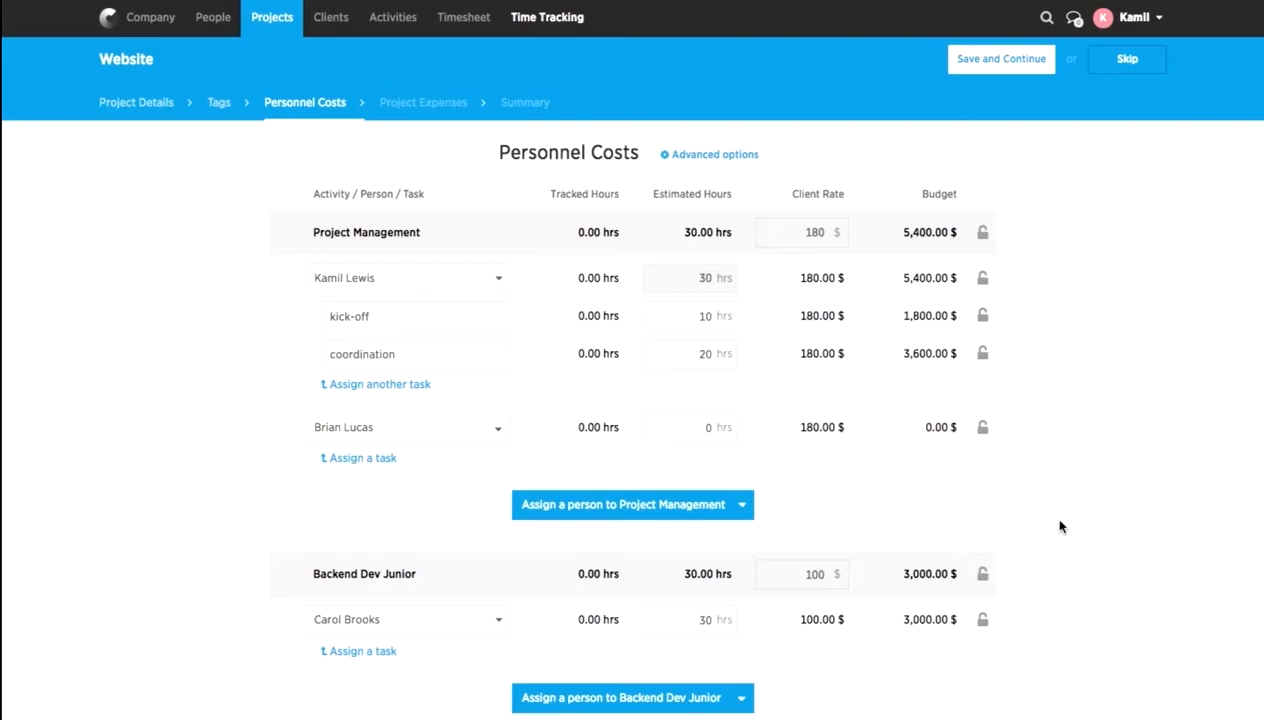
pyautogui.click(990, 57)
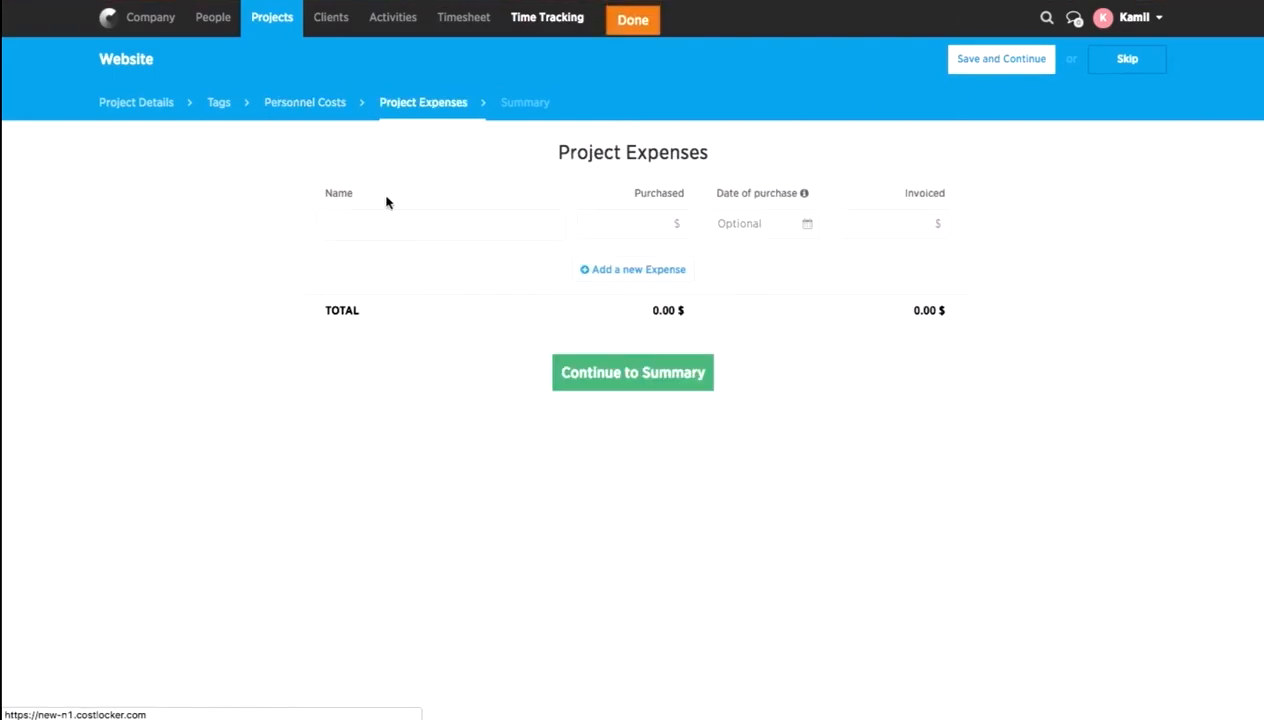
# Enter a project expense named Photos, purchased for 100 $ and invoiced at 120 $
pyautogui.click(370, 221)
pyautogui.write('Photos')
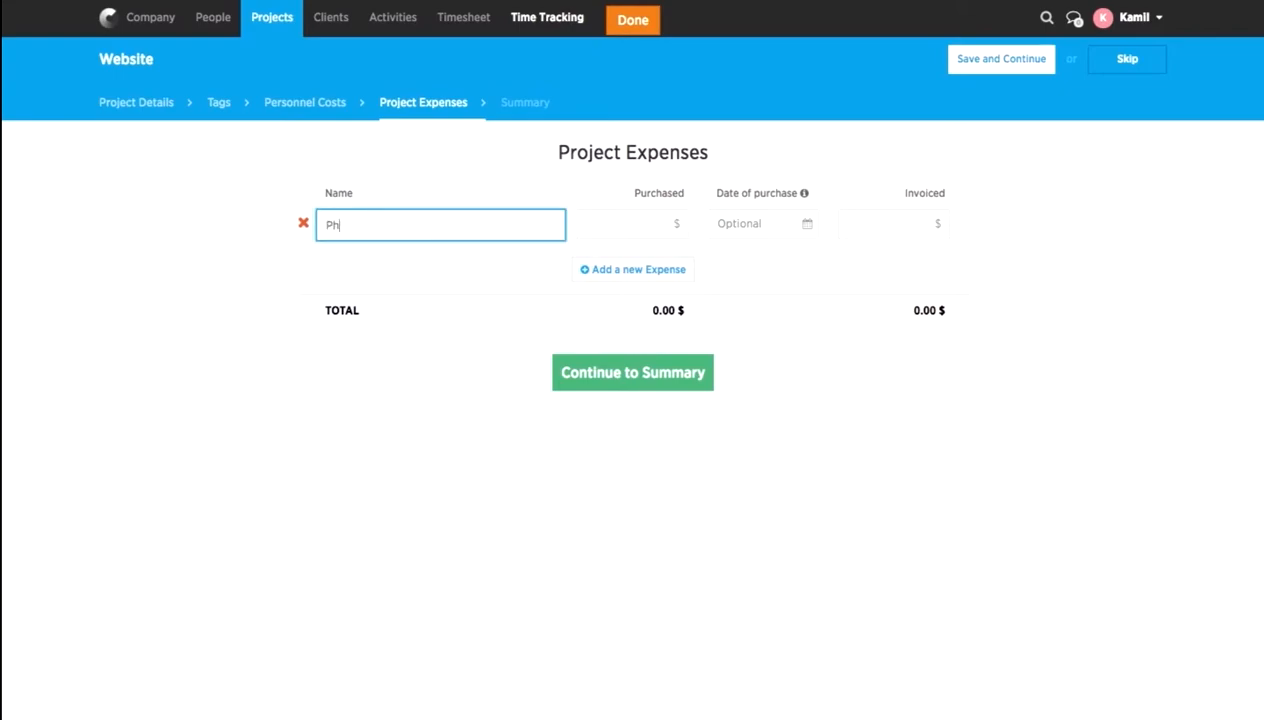
pyautogui.press('Return')
pyautogui.click(621, 224)
pyautogui.write('100')
pyautogui.click(850, 224)
pyautogui.write('120')
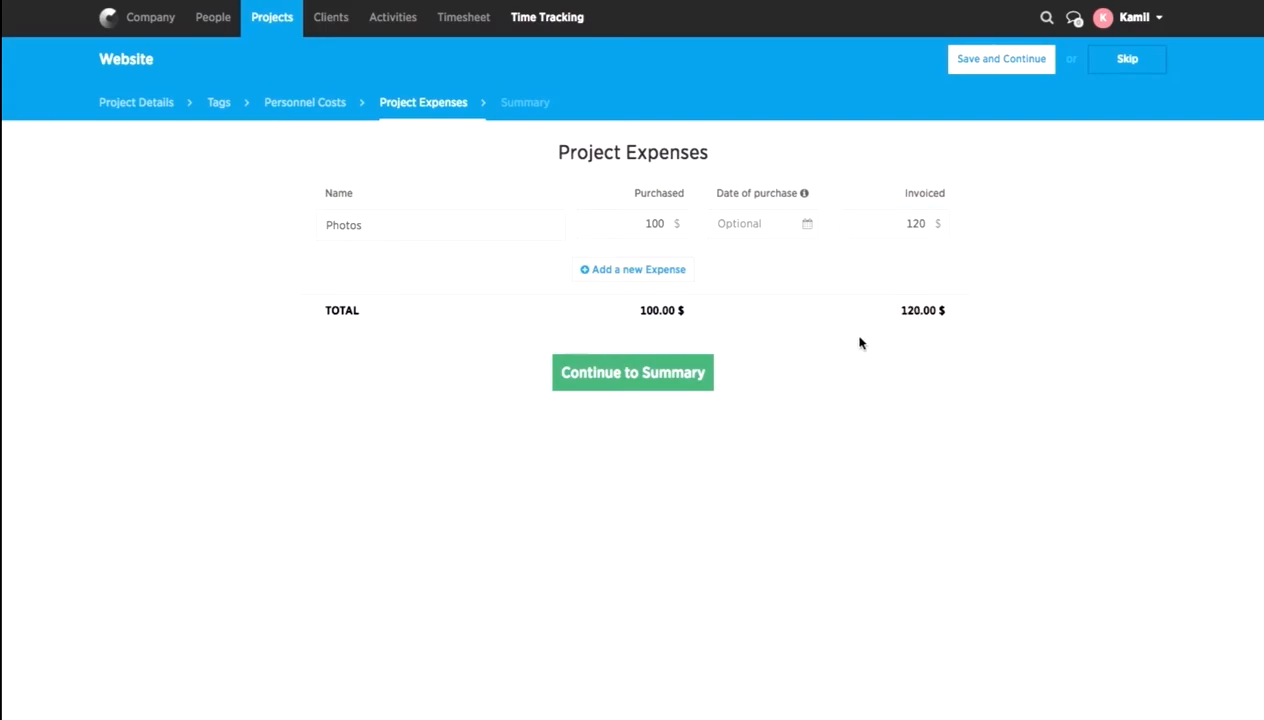
# Add a project expense named Contractor, purchased for 200 $ and invoiced at 400 $
pyautogui.click(621, 270)
pyautogui.click(443, 267)
pyautogui.write('Contractor')
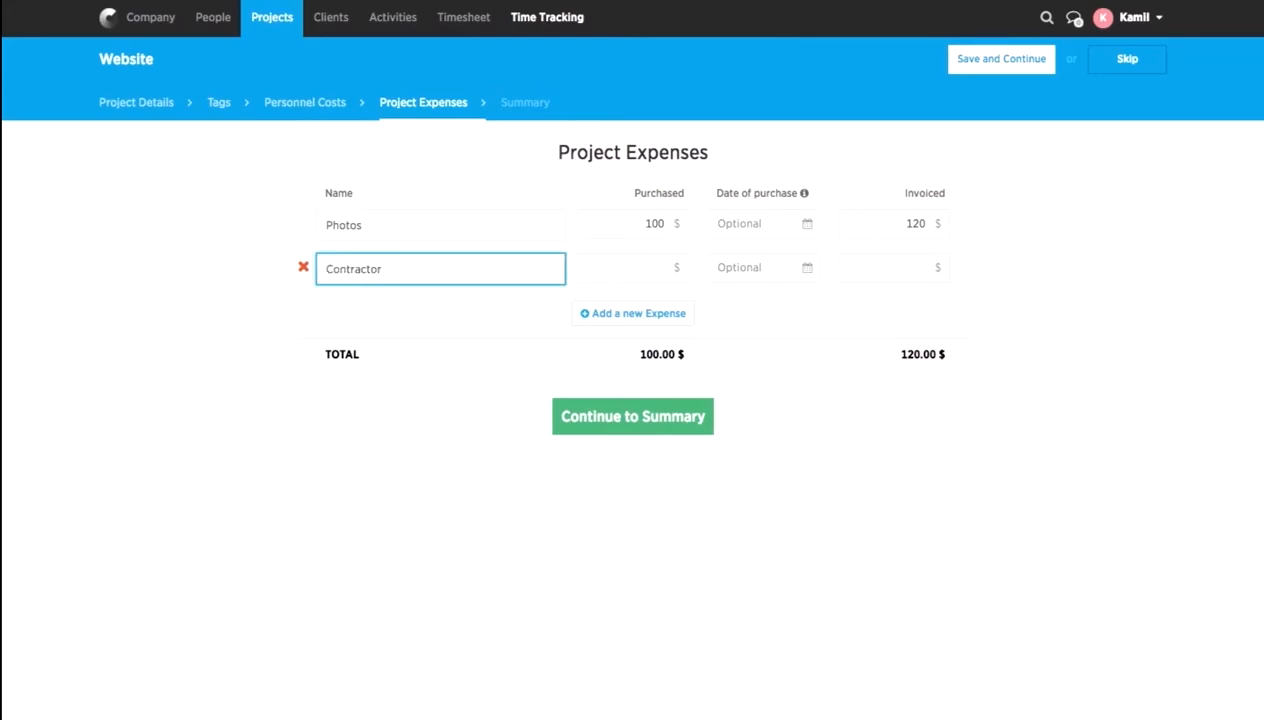
pyautogui.click(625, 260)
pyautogui.write('200')
pyautogui.click(877, 268)
pyautogui.write('400')
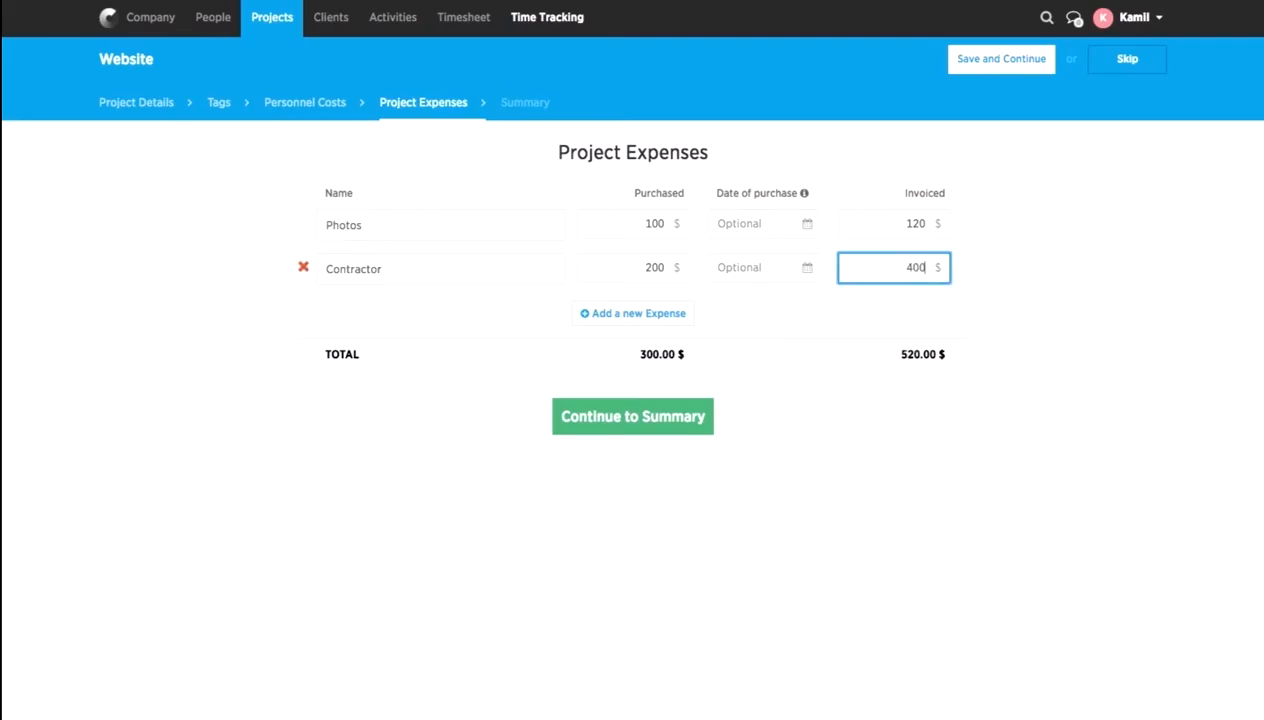
# Save the expenses, finish the project setup, and examine the actual costs on people and expenses in the project overview
pyautogui.click(921, 457)
pyautogui.click(666, 434)
pyautogui.click(629, 404)
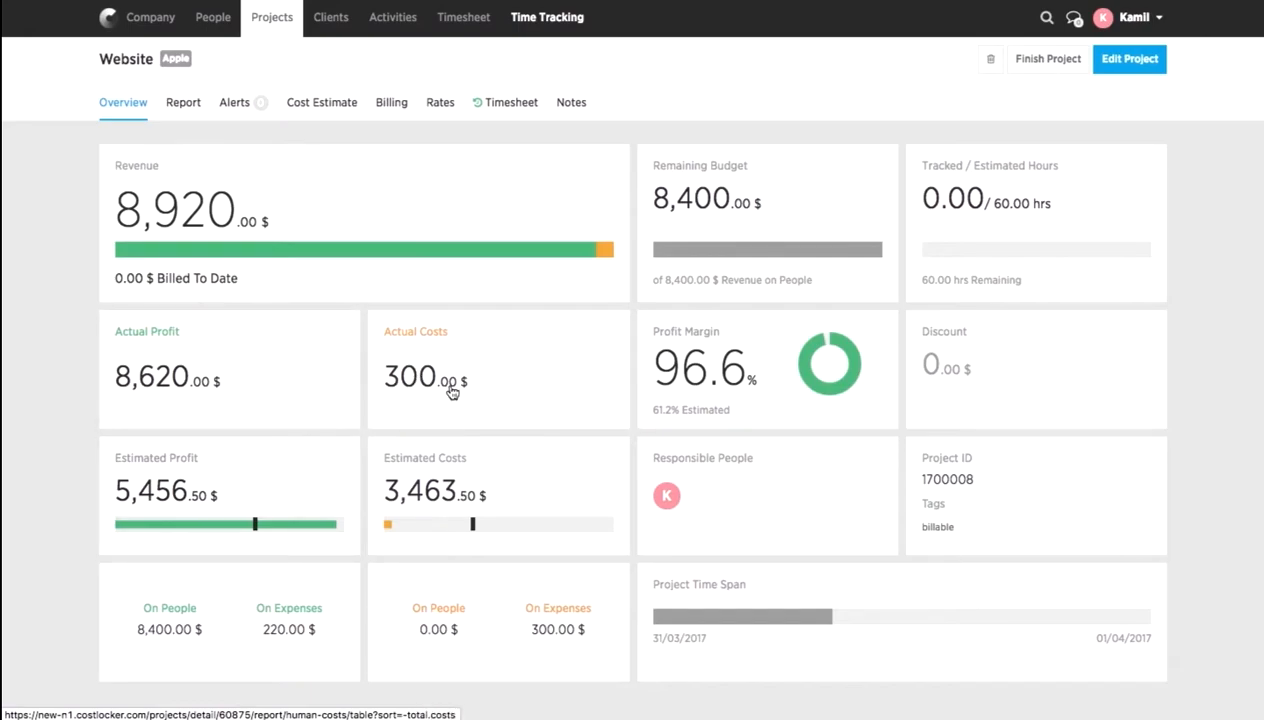
pyautogui.moveTo(408, 601); pyautogui.dragTo(591, 642)
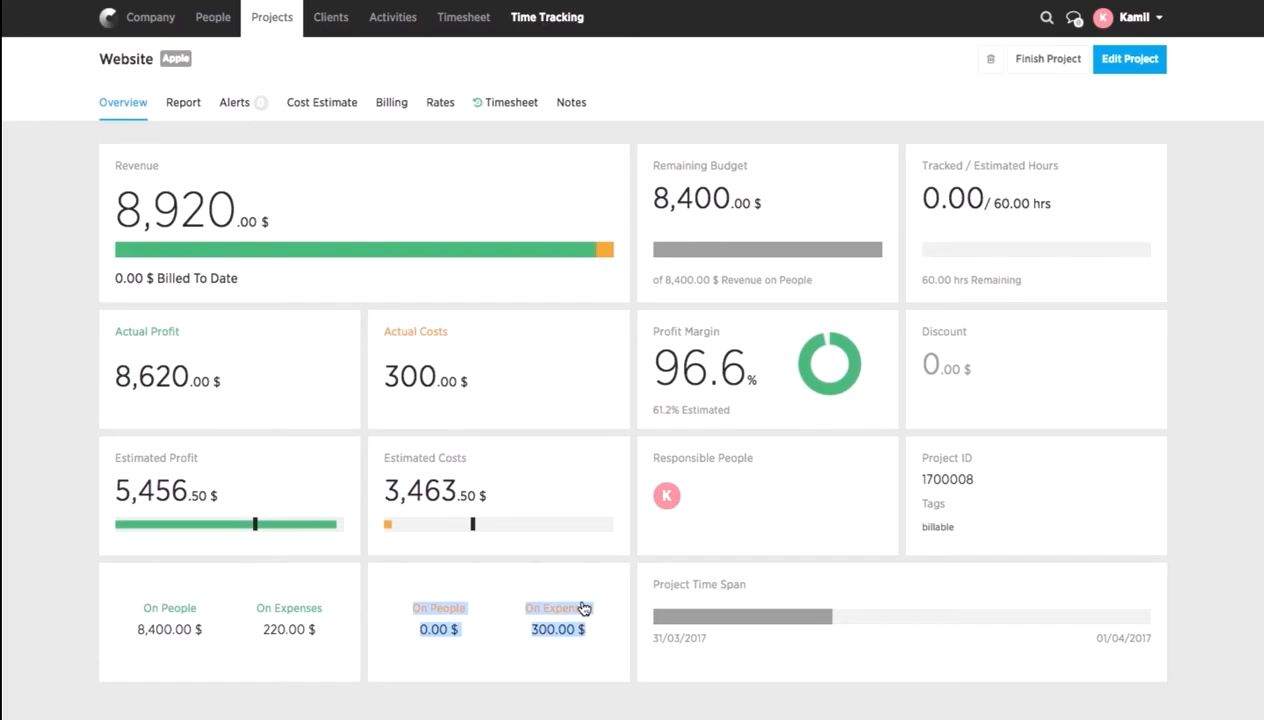
# Find the Apple Website coordination task in Time Tracking, and start and stop the timer on it
pyautogui.click(550, 30)
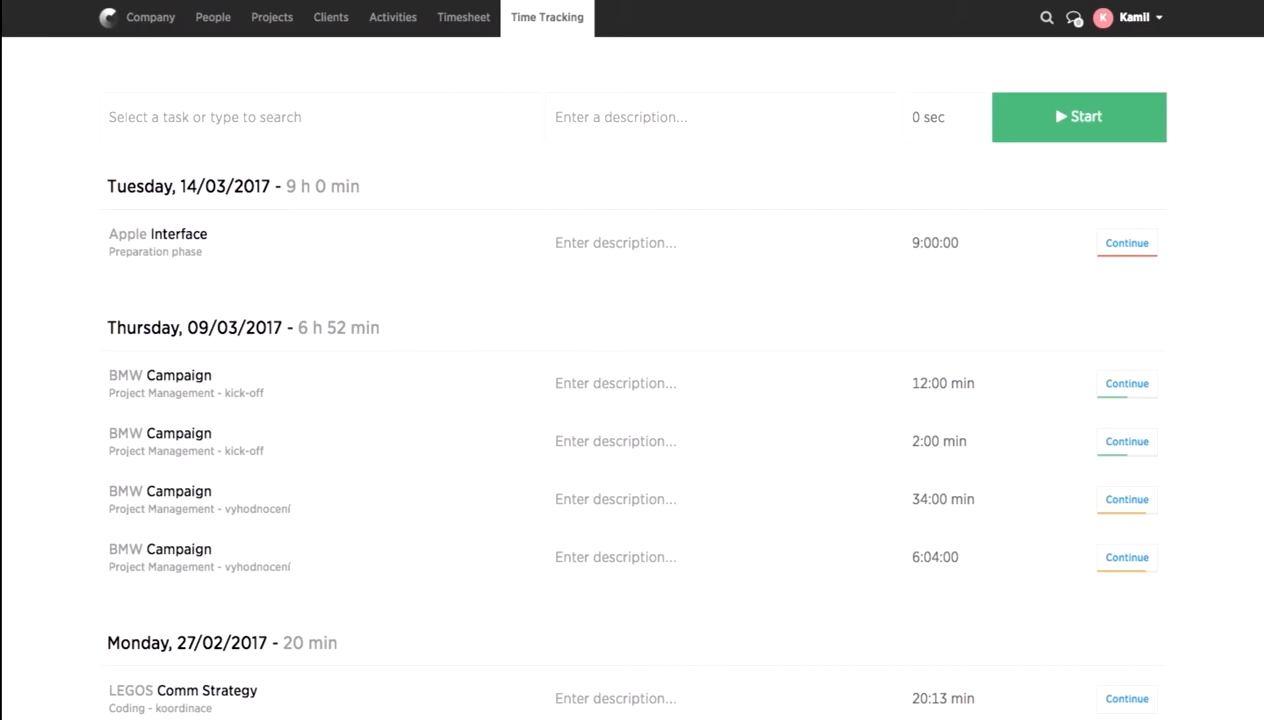
pyautogui.click(288, 127)
pyautogui.write('website')
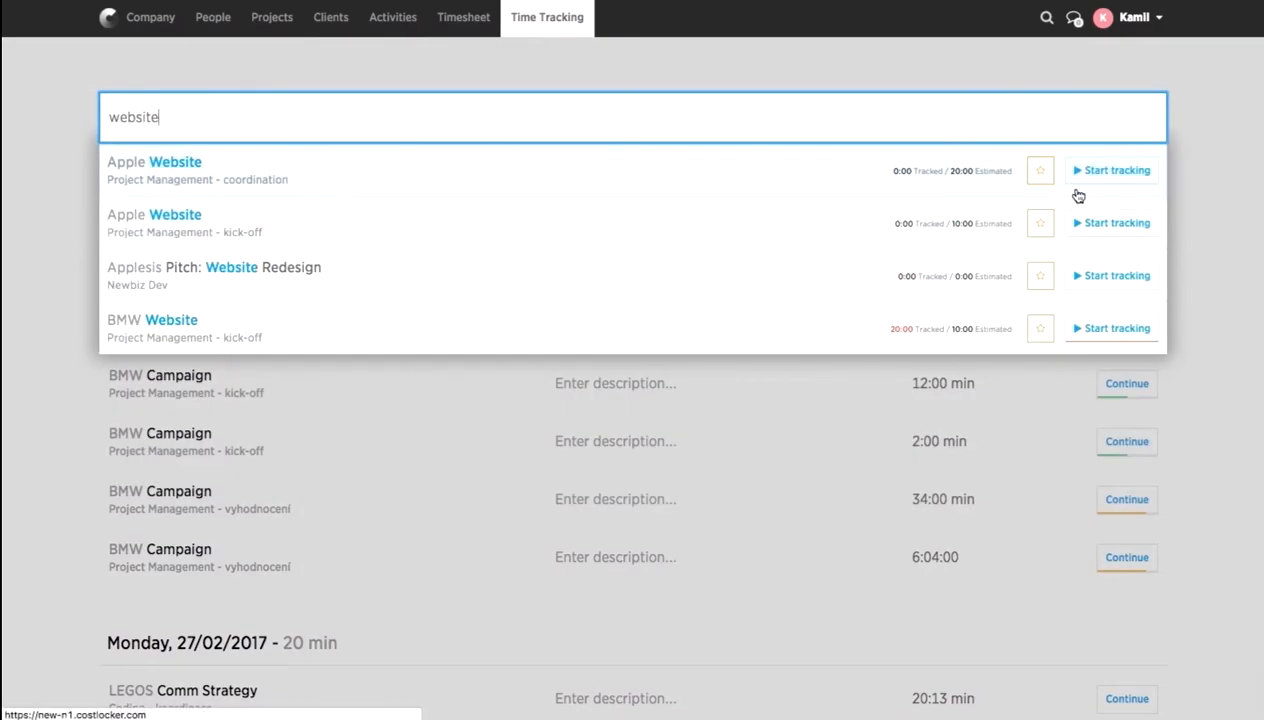
pyautogui.click(1112, 172)
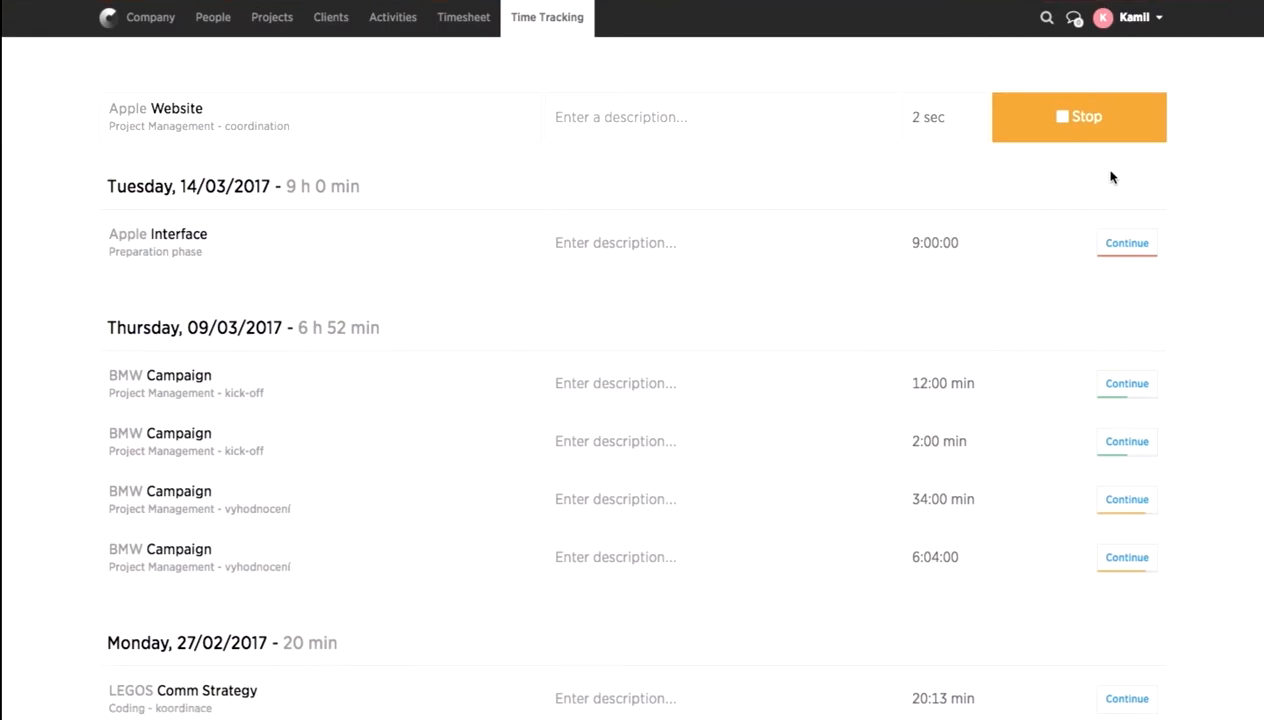
pyautogui.click(1104, 117)
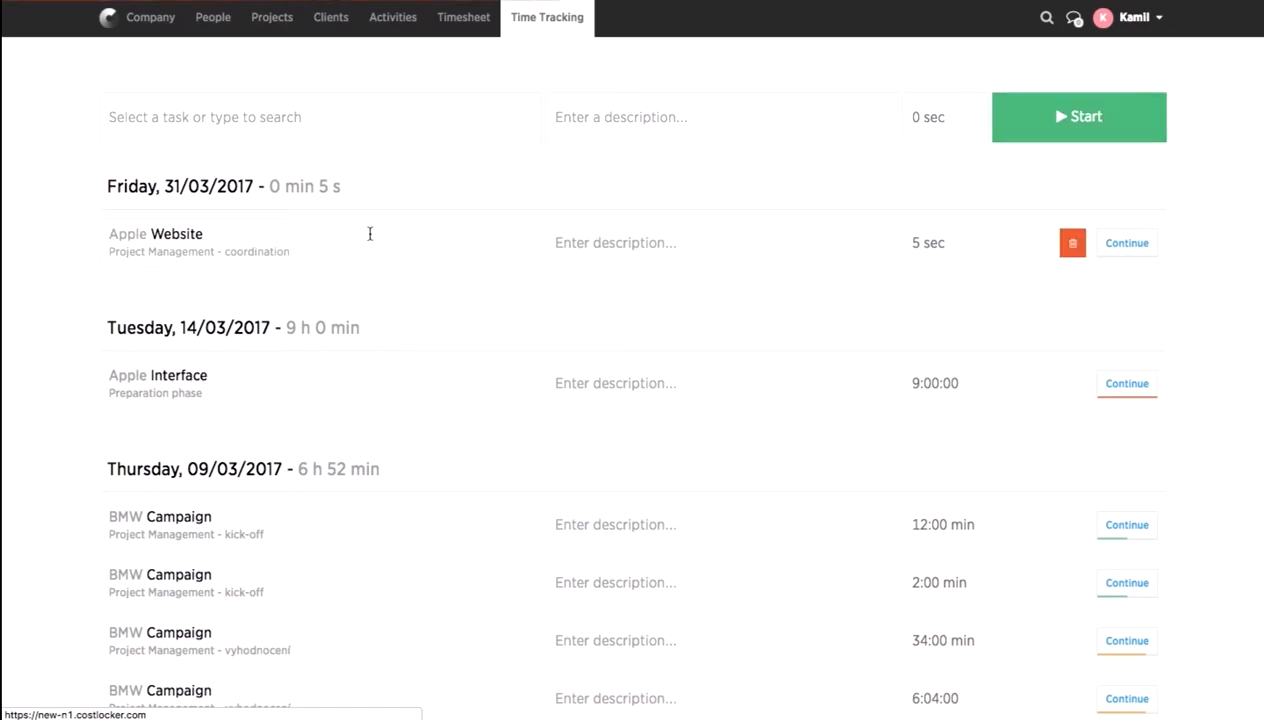
# Prepare a manual time entry of 4 hours for the Apple Website coordination task
pyautogui.click(197, 112)
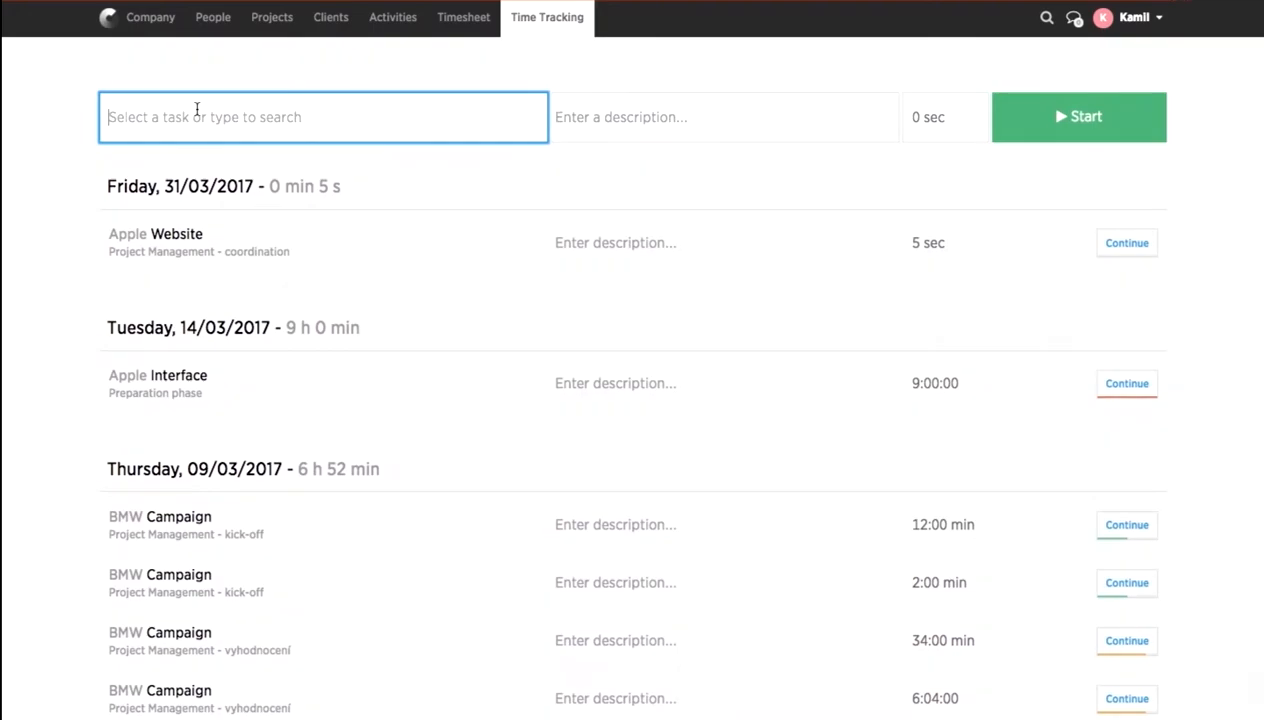
pyautogui.write('websi')
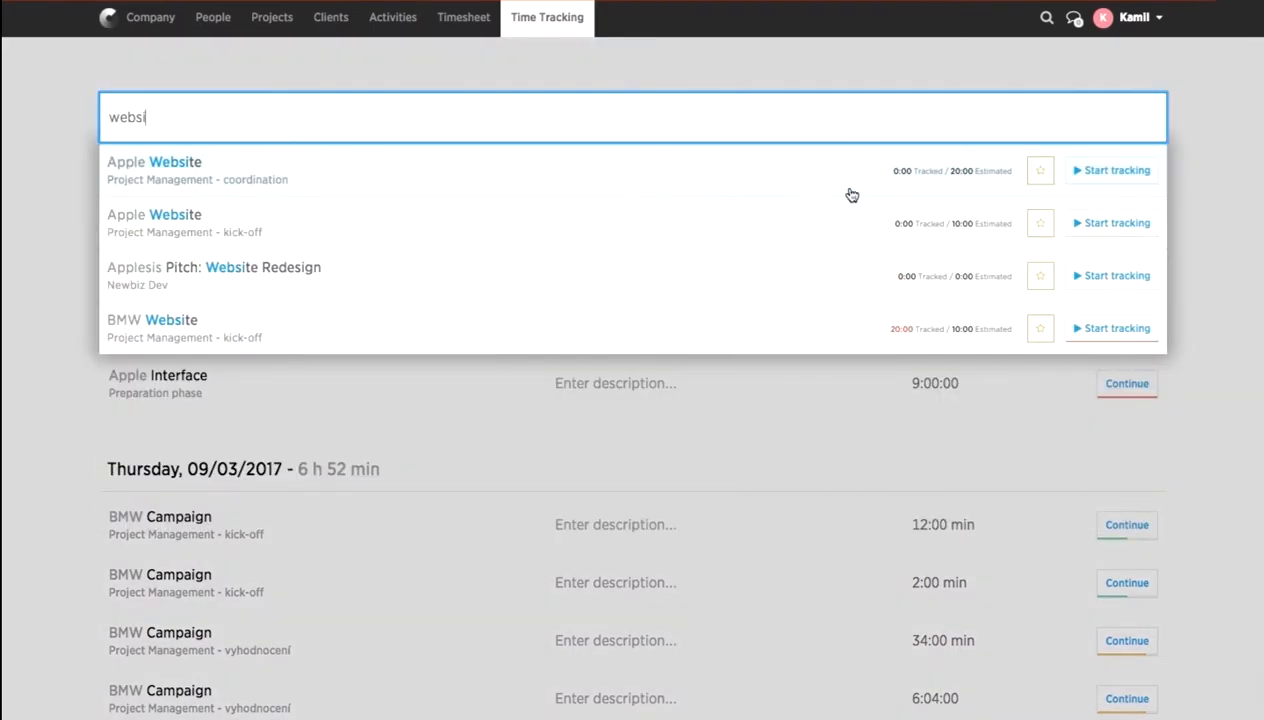
pyautogui.click(632, 181)
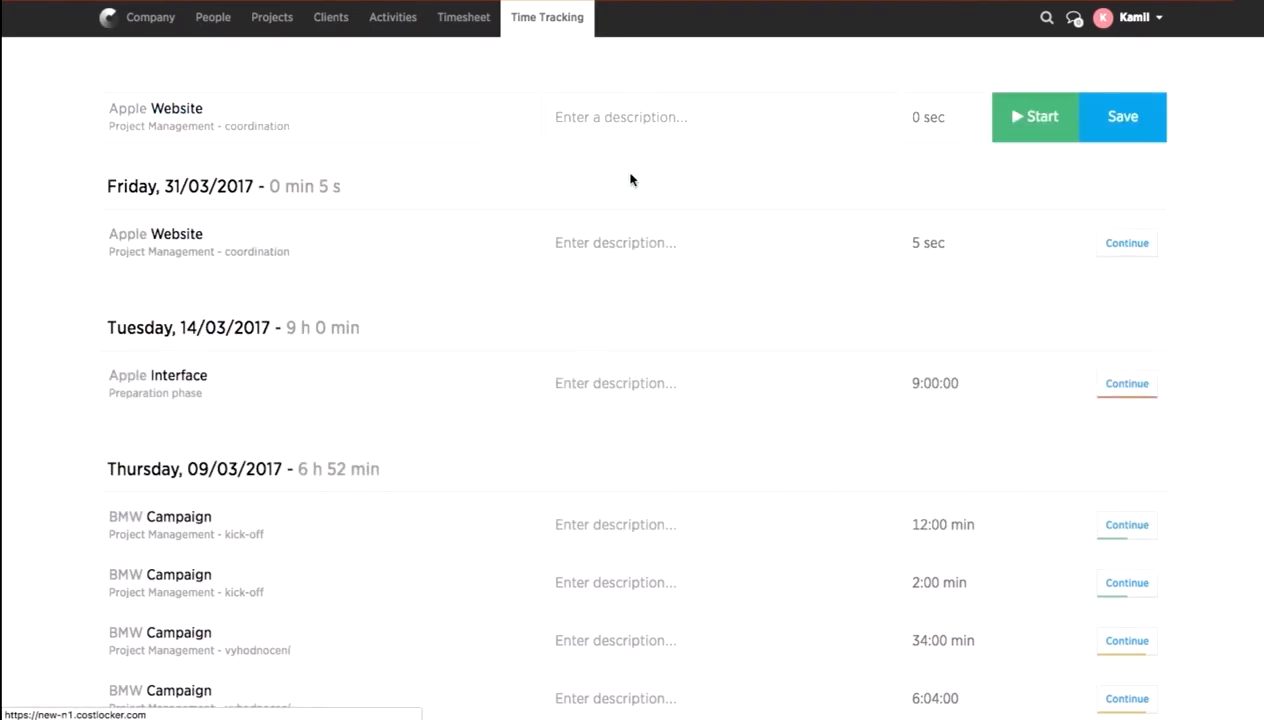
pyautogui.click(948, 107)
pyautogui.write('4h')
pyautogui.press('Tab')
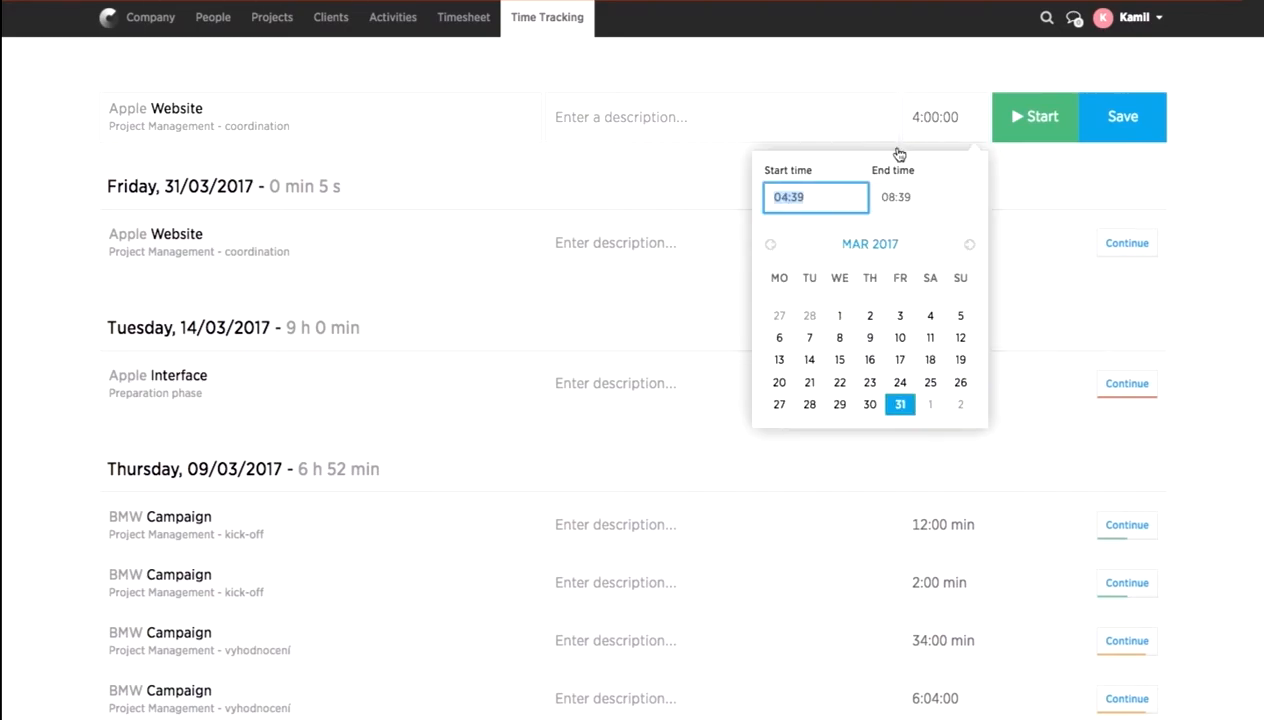
# Set the entry's start time to 04:00 and end time to 08:01, save it, and refresh the Website project overview
pyautogui.write('04:00')
pyautogui.press('Tab')
pyautogui.click(919, 202)
pyautogui.press('BackSpace')
pyautogui.press('BackSpace')
pyautogui.write('0')
pyautogui.write('01')
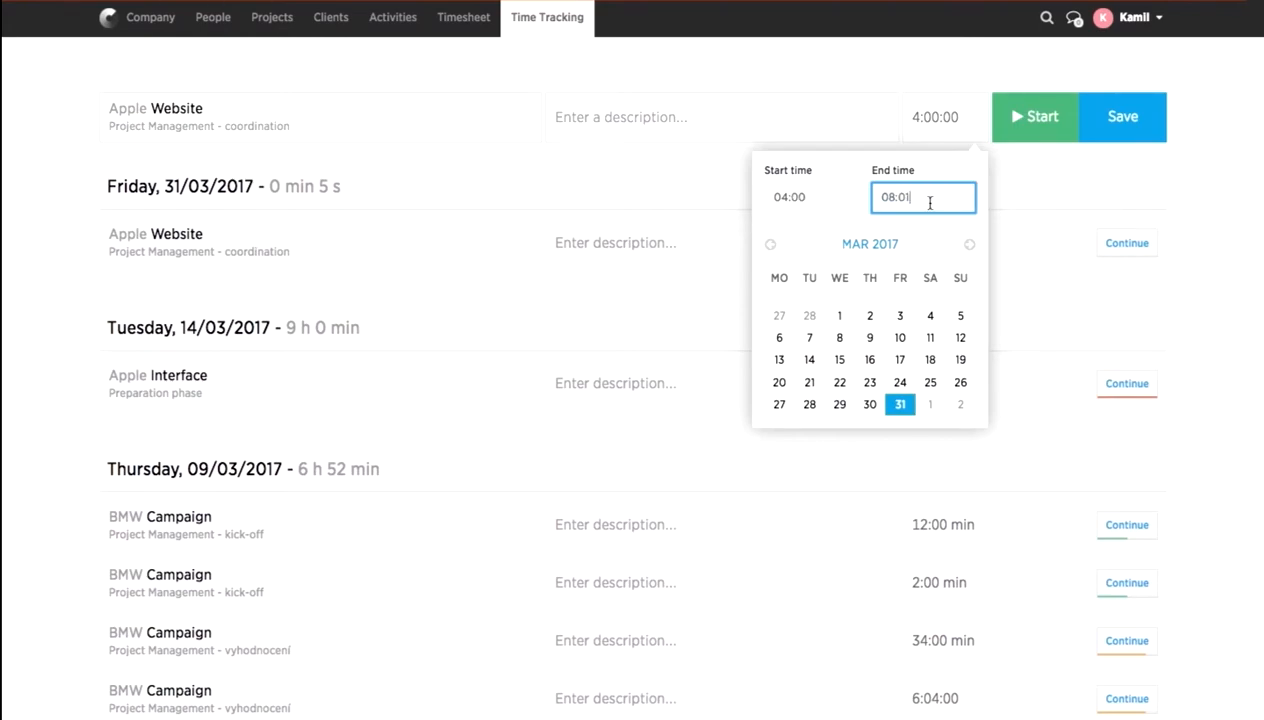
pyautogui.click(1151, 133)
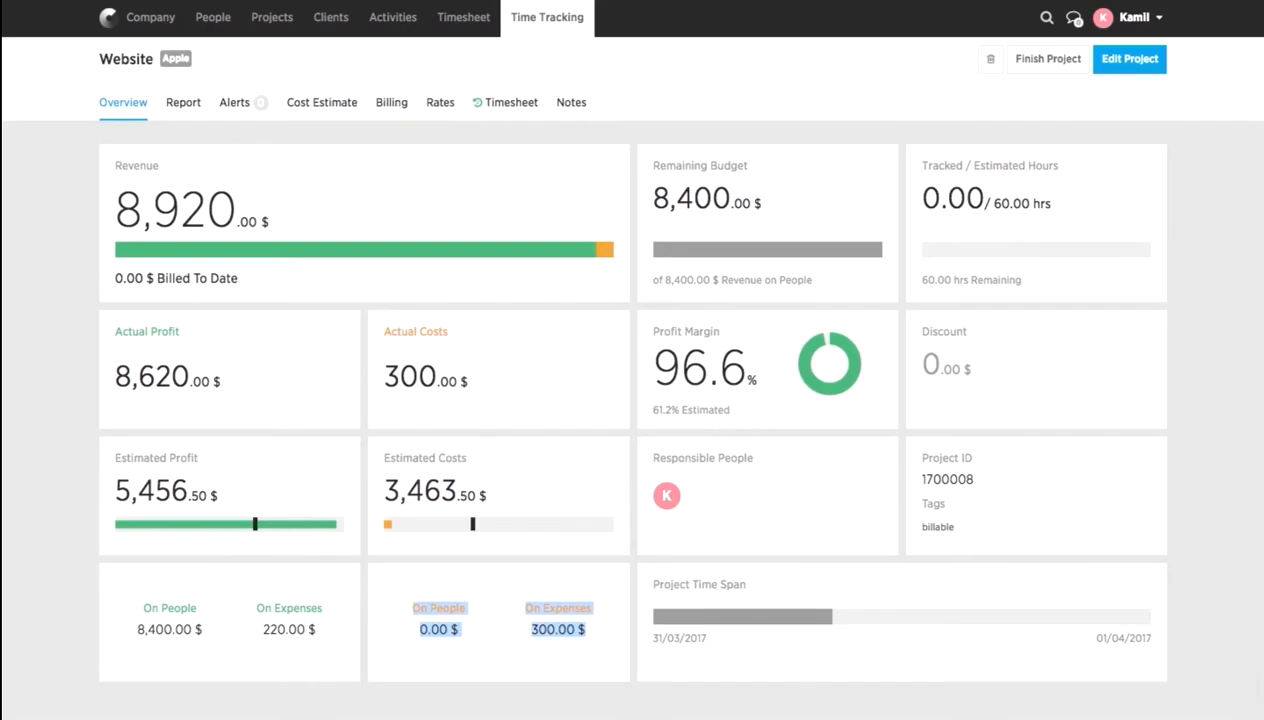
pyautogui.press('super+r')
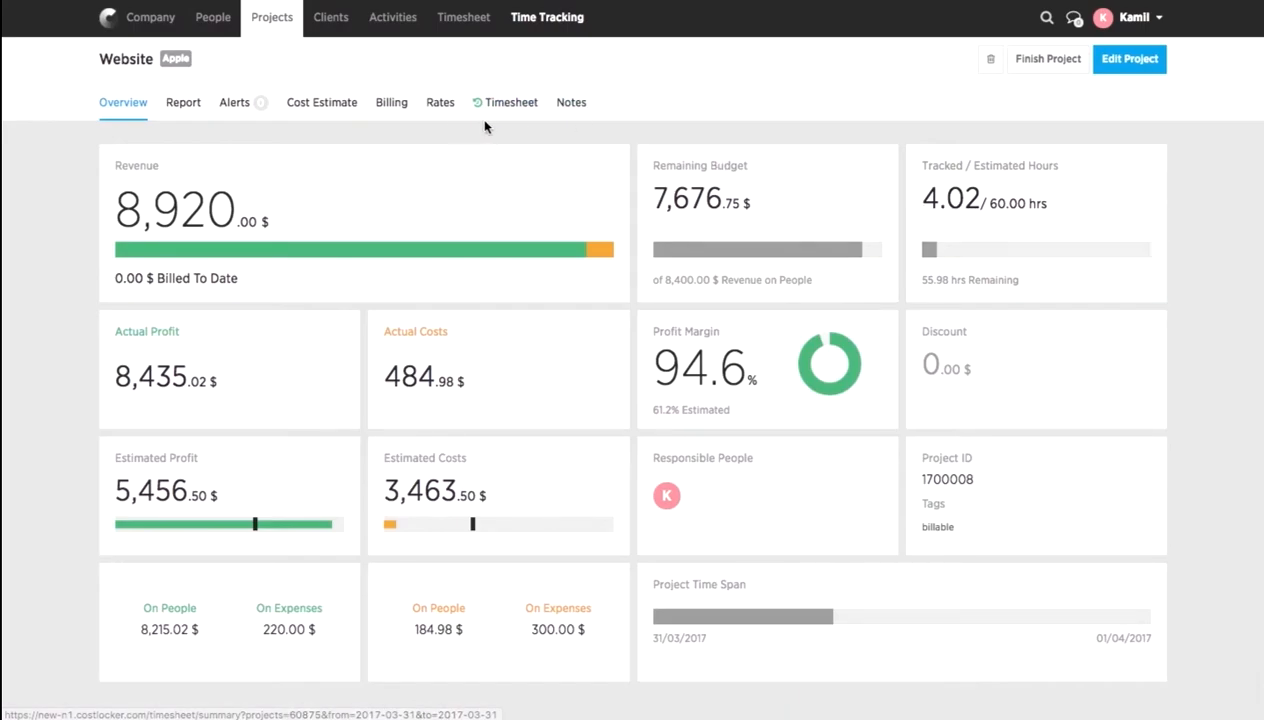
# Enter a bill for the Website project dated 31/03/2017 with an amount of 2000 $
pyautogui.click(392, 104)
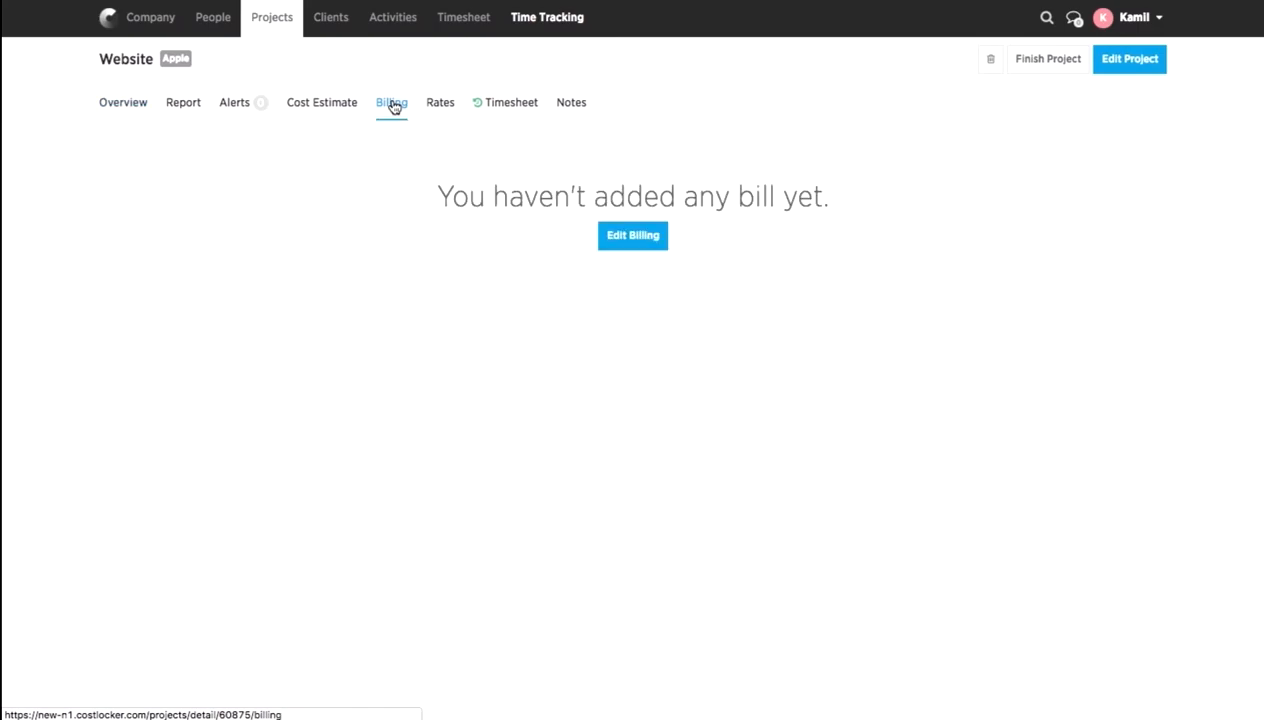
pyautogui.click(640, 245)
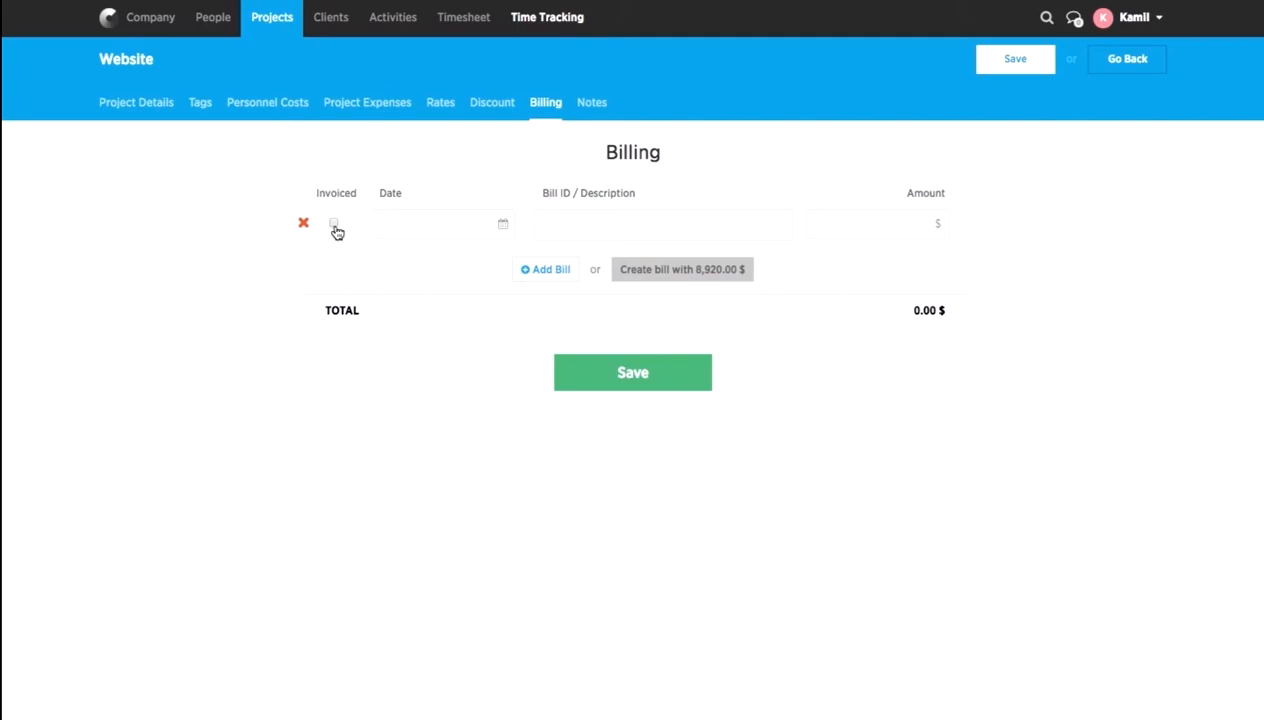
pyautogui.click(458, 231)
pyautogui.click(443, 428)
pyautogui.click(847, 227)
pyautogui.write('2000')
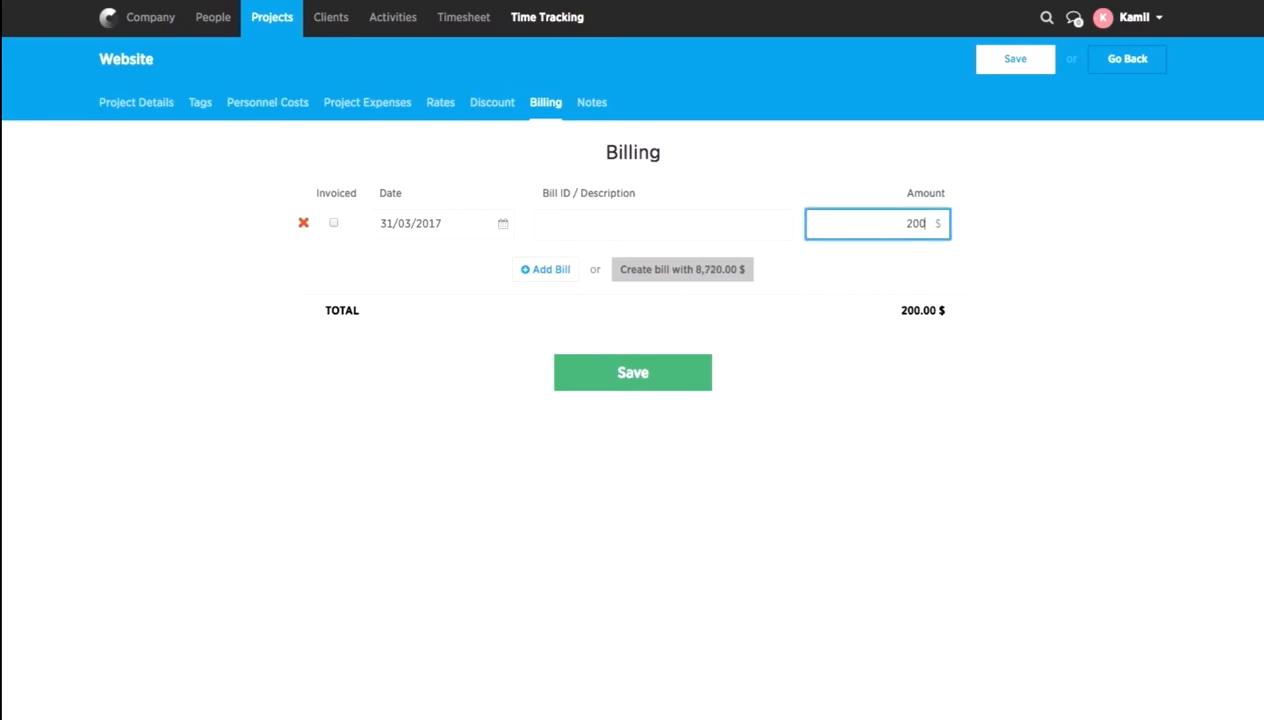
# Describe the bill as "Invoice No. 1", mark it as invoiced, and save the billing
pyautogui.click(728, 224)
pyautogui.write('IN.')
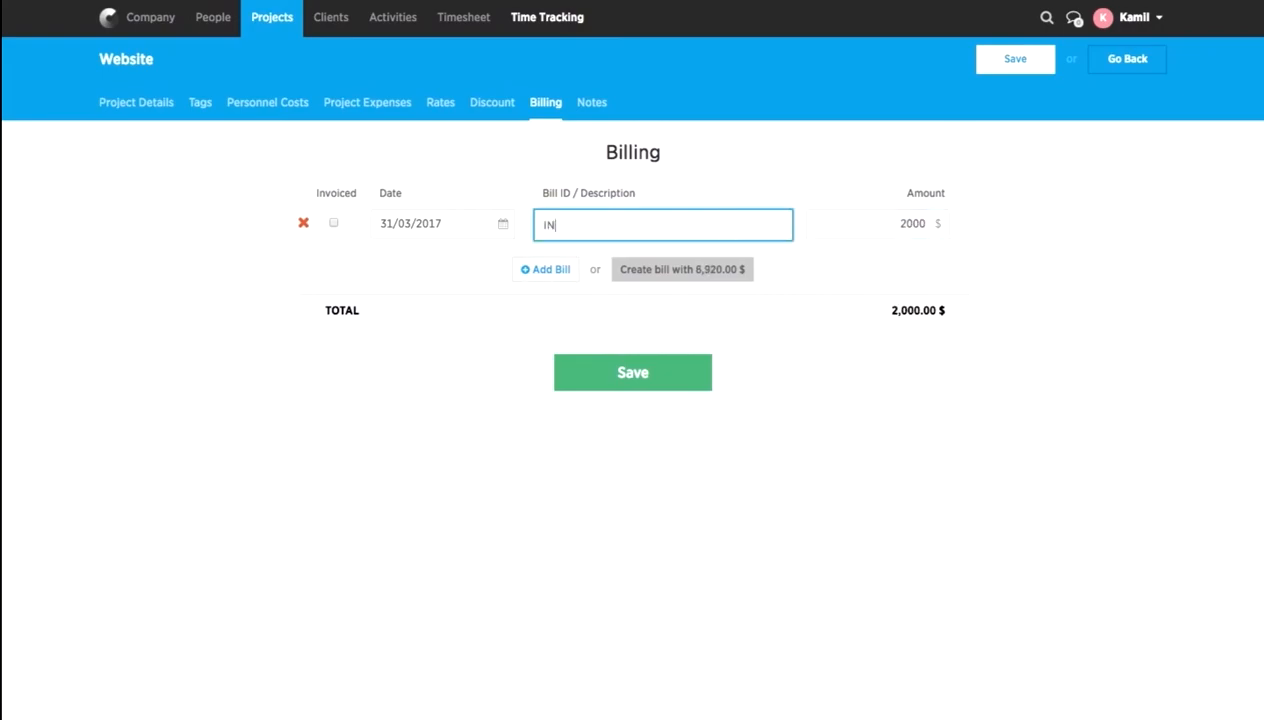
pyautogui.press('BackSpace')
pyautogui.press('BackSpace')
pyautogui.press('BackSpace')
pyautogui.write('Invoice No. 1')
pyautogui.click(335, 224)
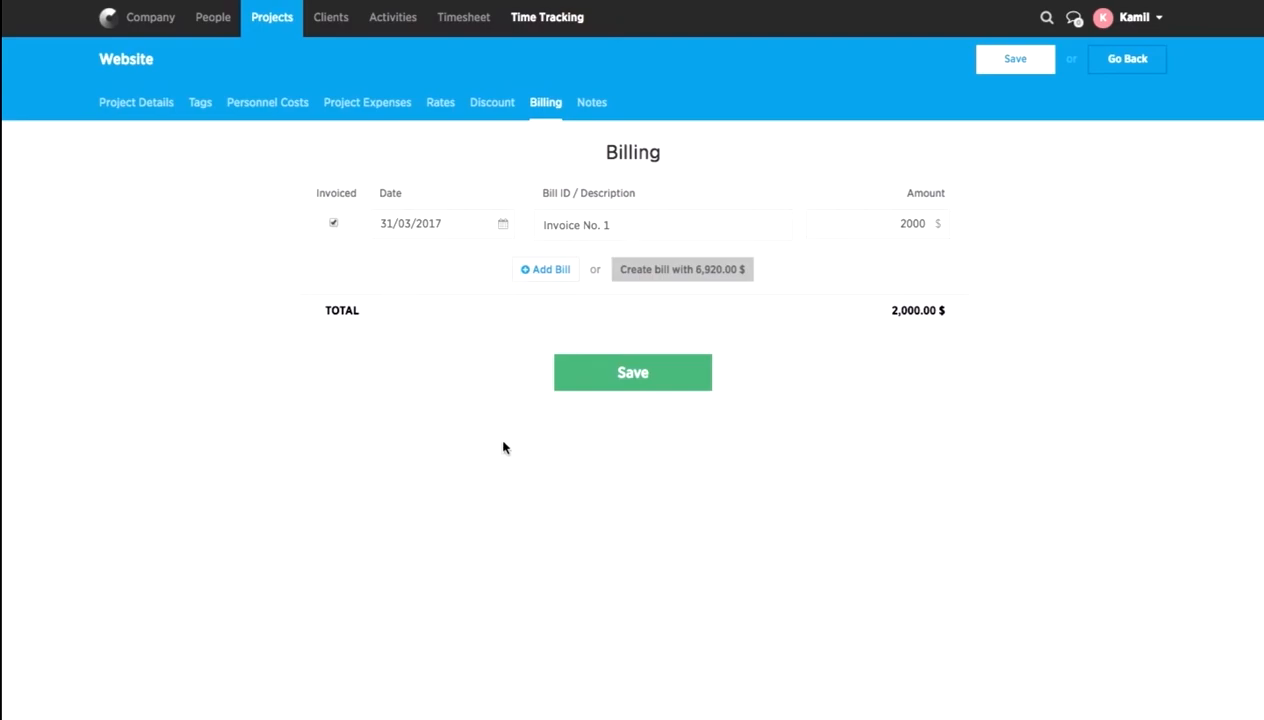
pyautogui.click(615, 358)
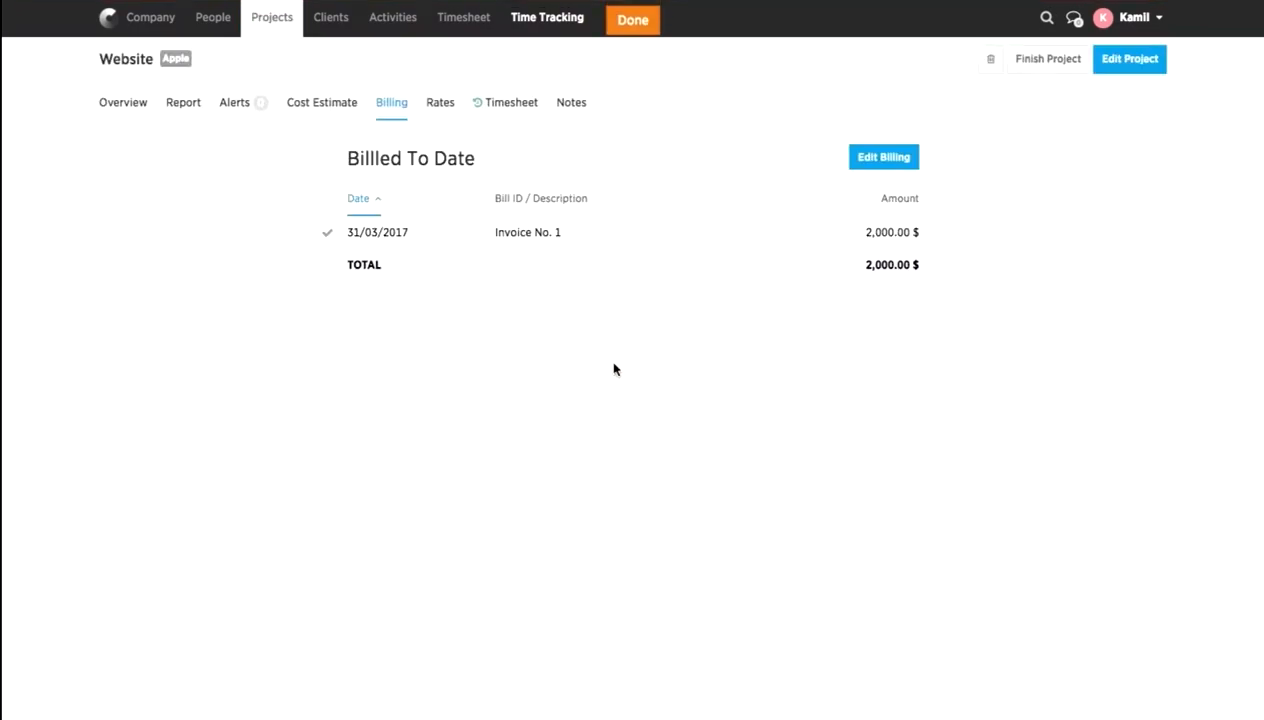
# Add a second bill to the Website project dated 14/04/2017 with an amount of 1000 $
pyautogui.click(882, 160)
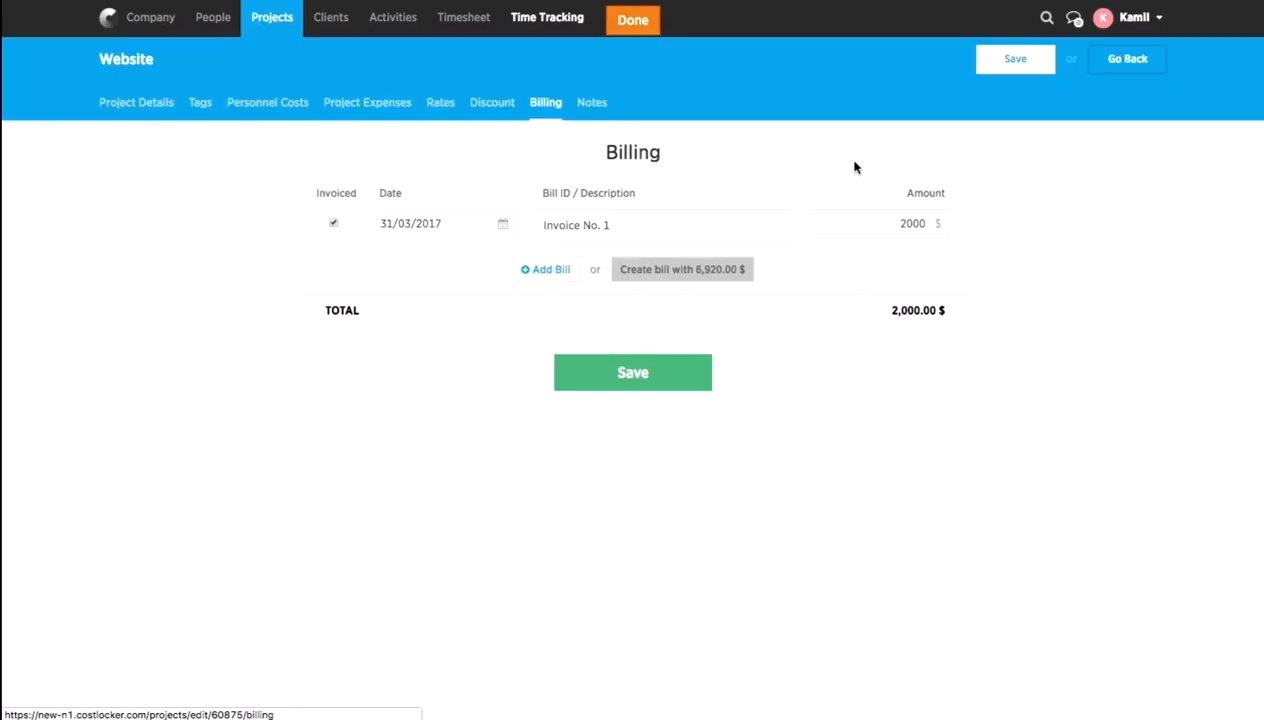
pyautogui.click(536, 270)
pyautogui.click(446, 277)
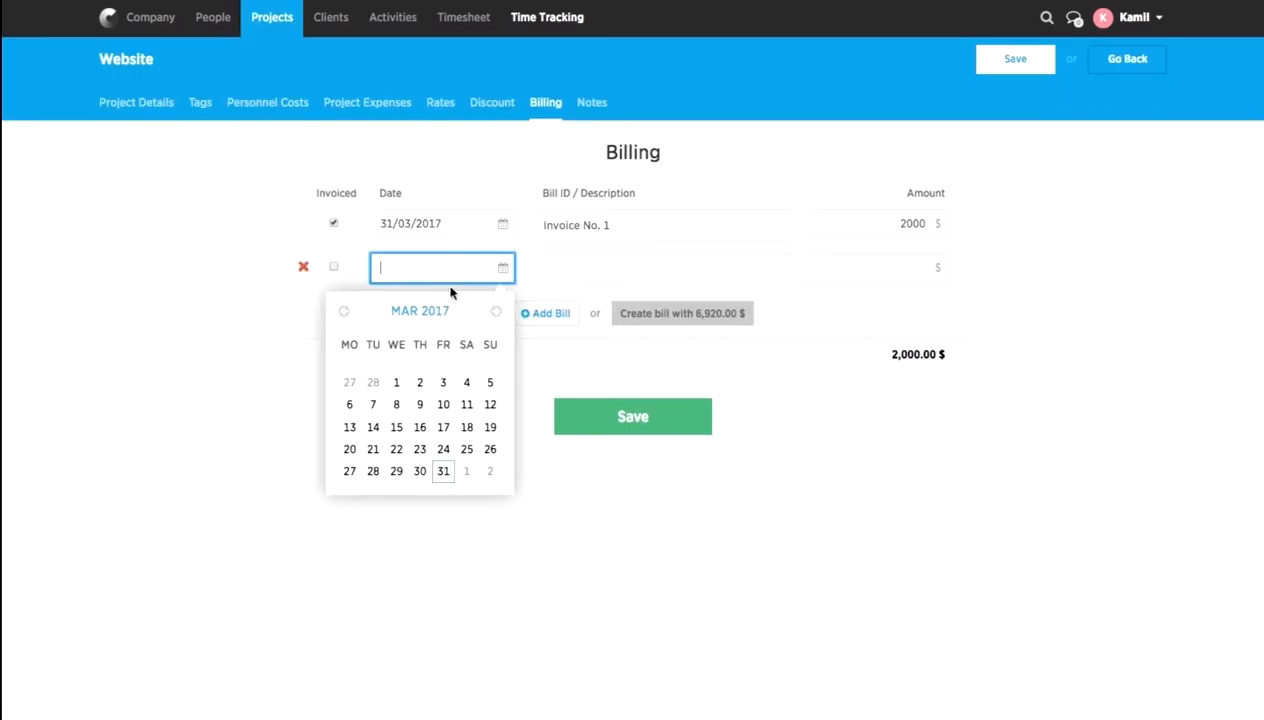
pyautogui.click(496, 311)
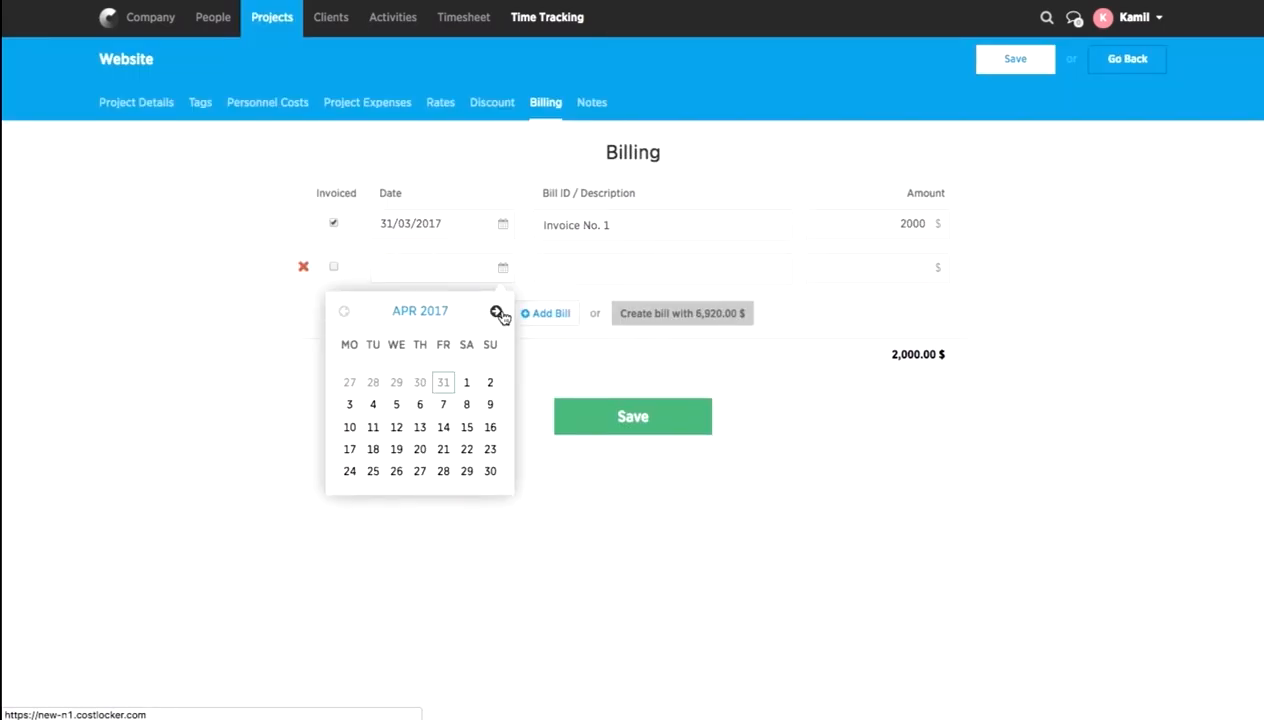
pyautogui.click(444, 427)
pyautogui.click(808, 277)
pyautogui.write('1000')
# Describe the second bill as "if design will be approved" and save the billing
pyautogui.click(749, 271)
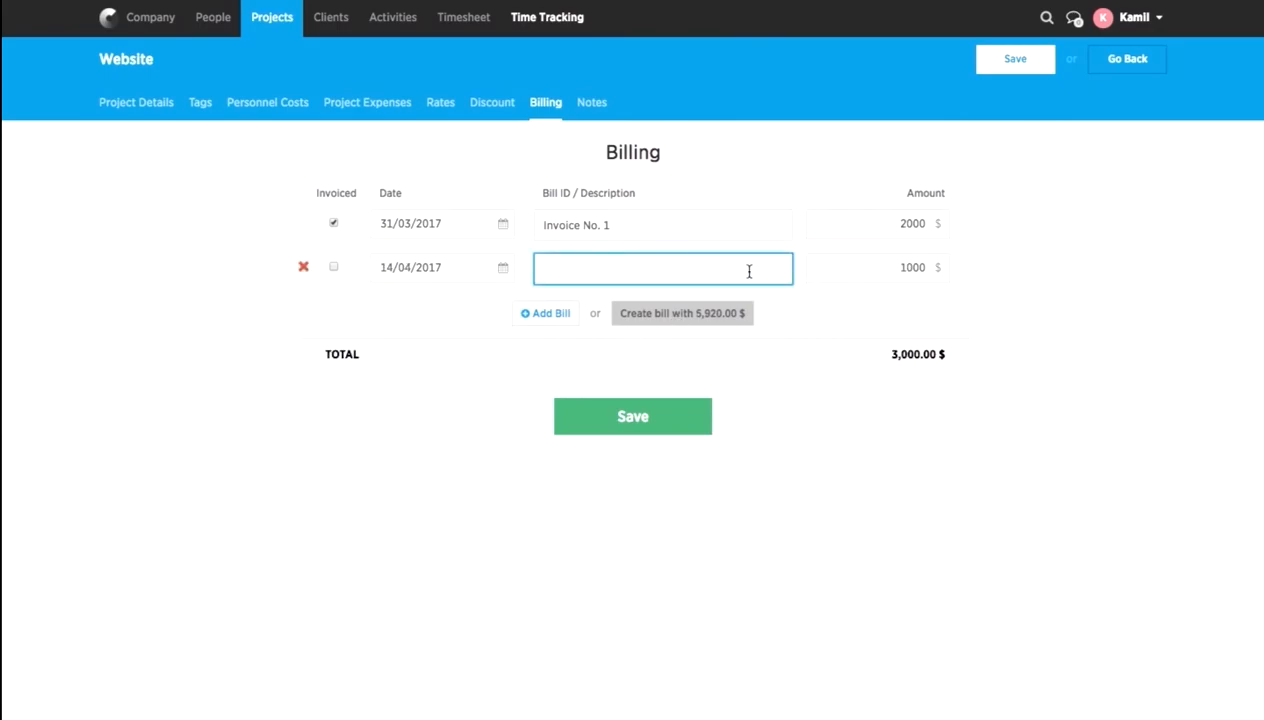
pyautogui.write('if design will be appro')
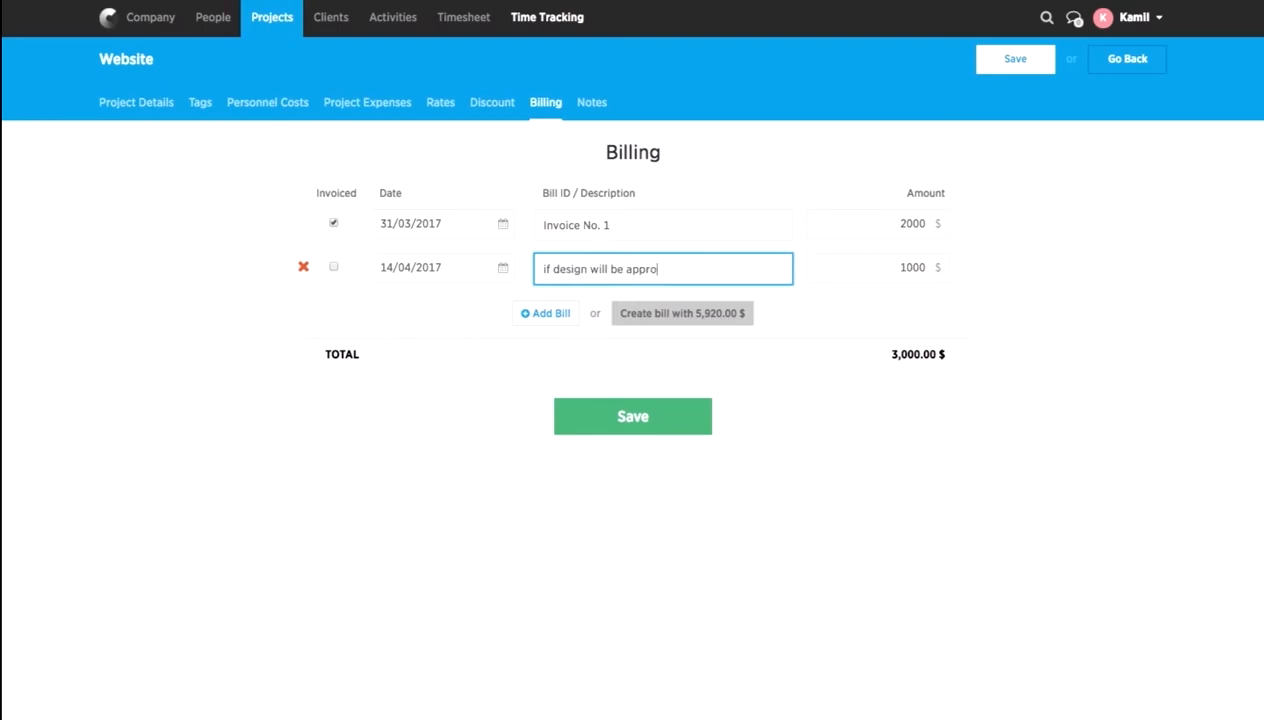
pyautogui.write('ved')
pyautogui.click(900, 437)
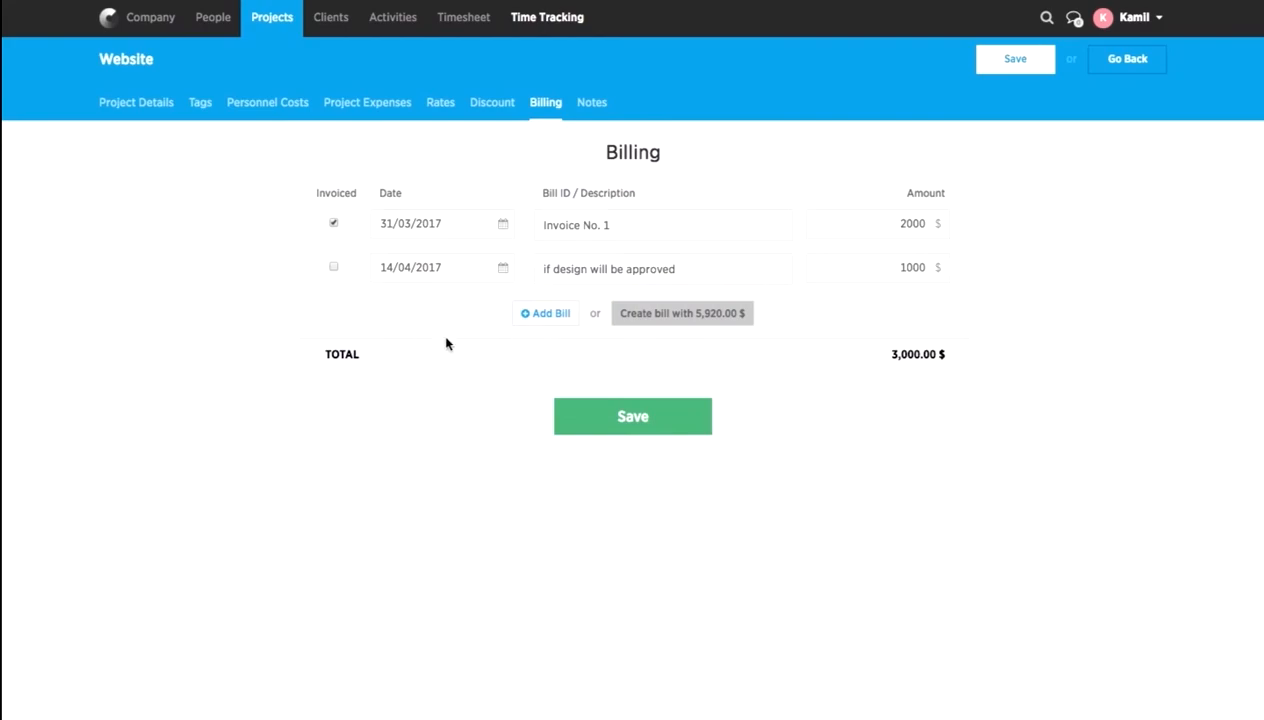
pyautogui.click(607, 417)
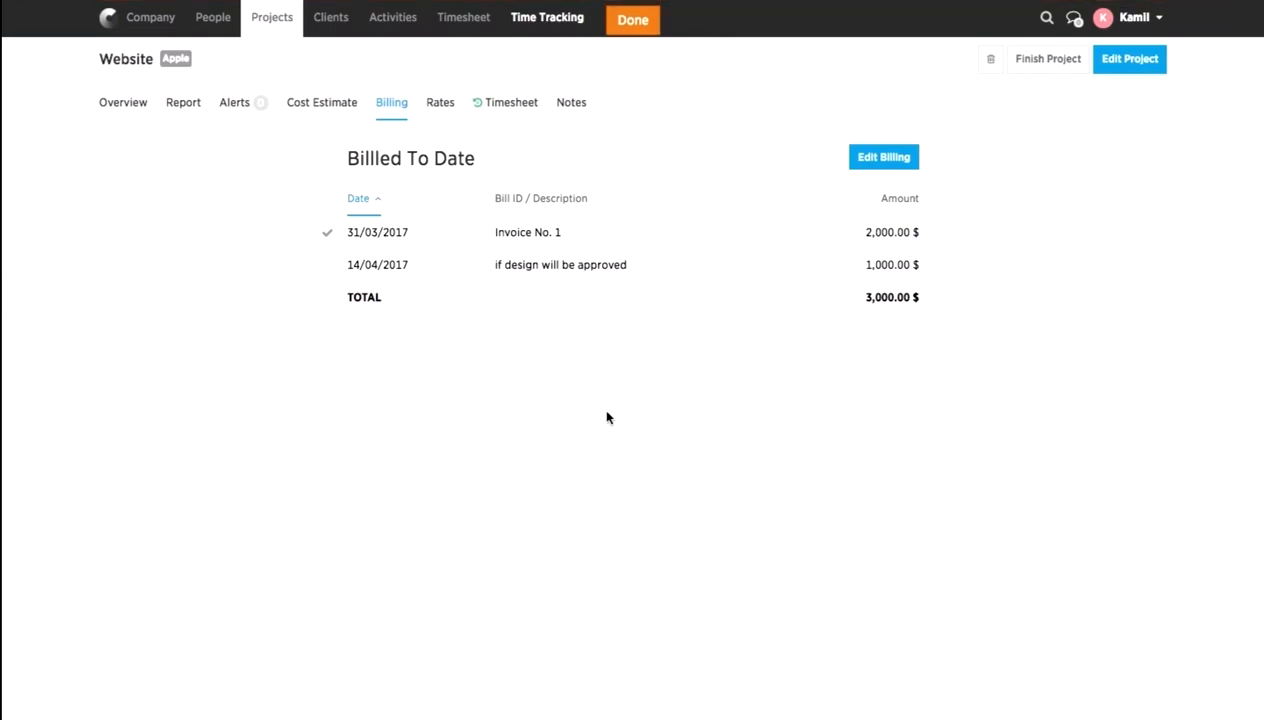
# Open the company's Billing Outlook, look through the planned bills, and filter them to This Month
pyautogui.click(141, 15)
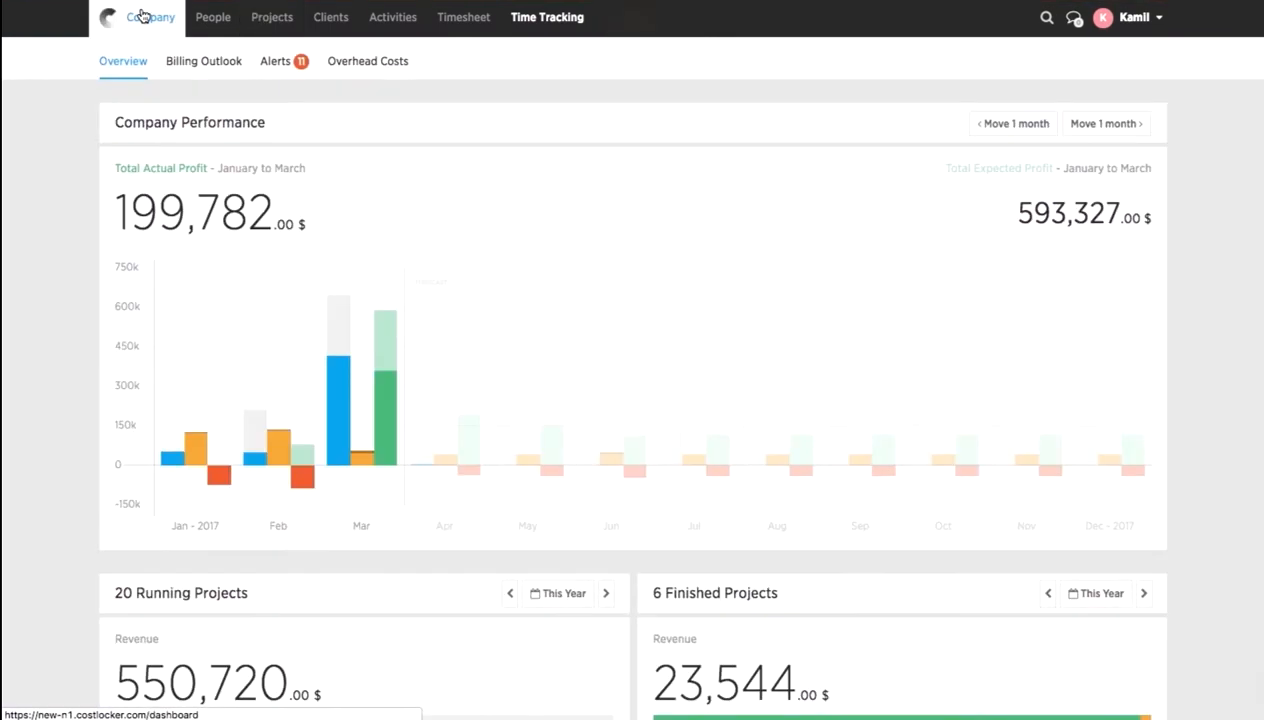
pyautogui.click(196, 66)
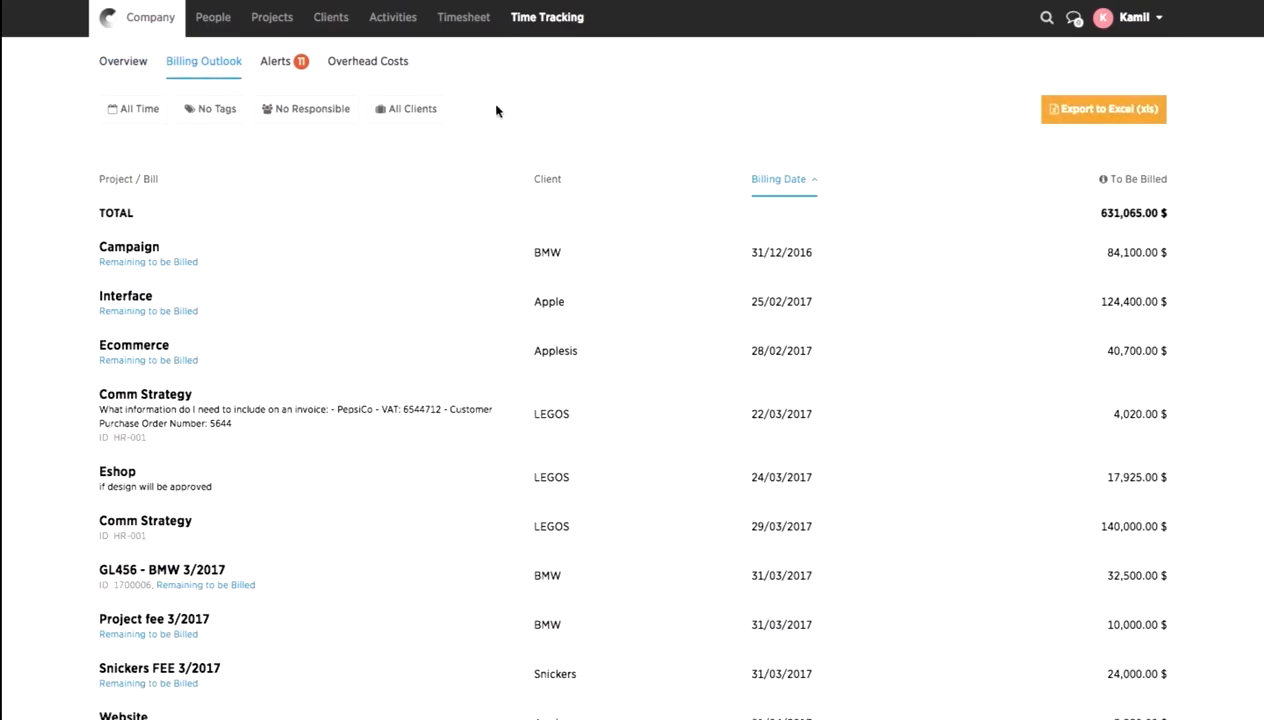
pyautogui.scroll(-2, 508, 313)
pyautogui.scroll(-4, 508, 313)
pyautogui.scroll(6, 508, 313)
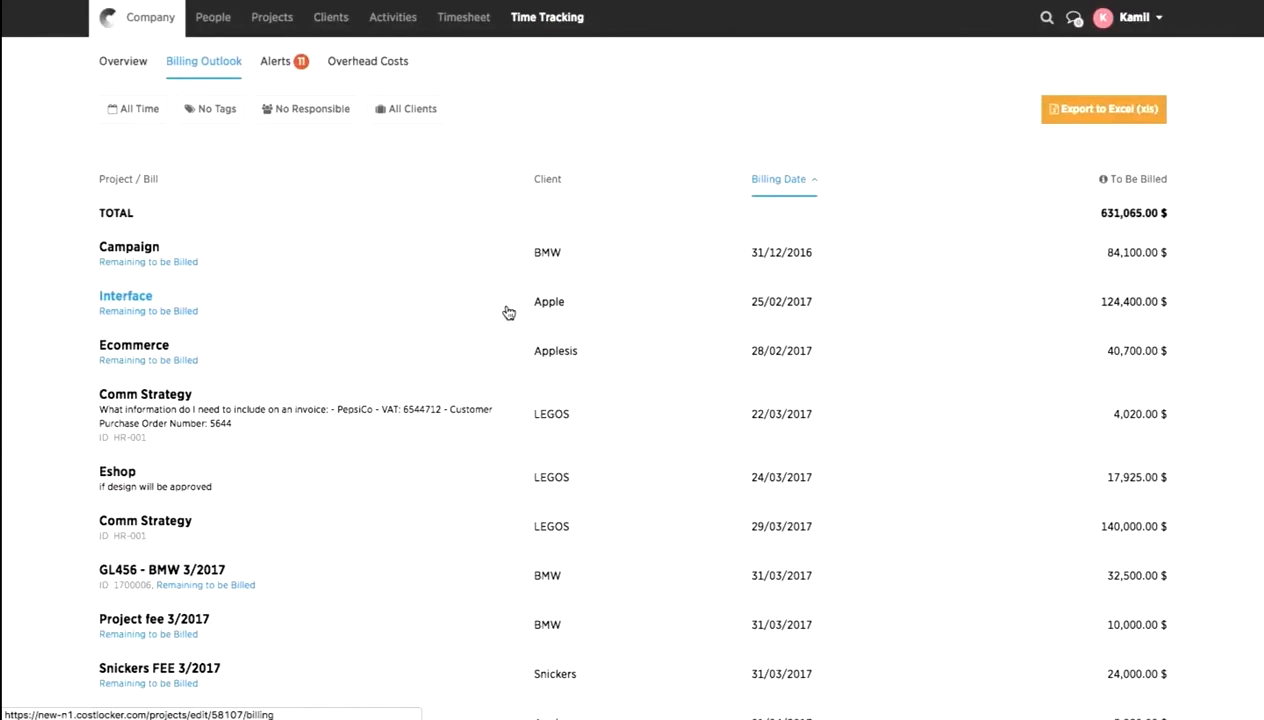
pyautogui.click(135, 110)
pyautogui.click(183, 478)
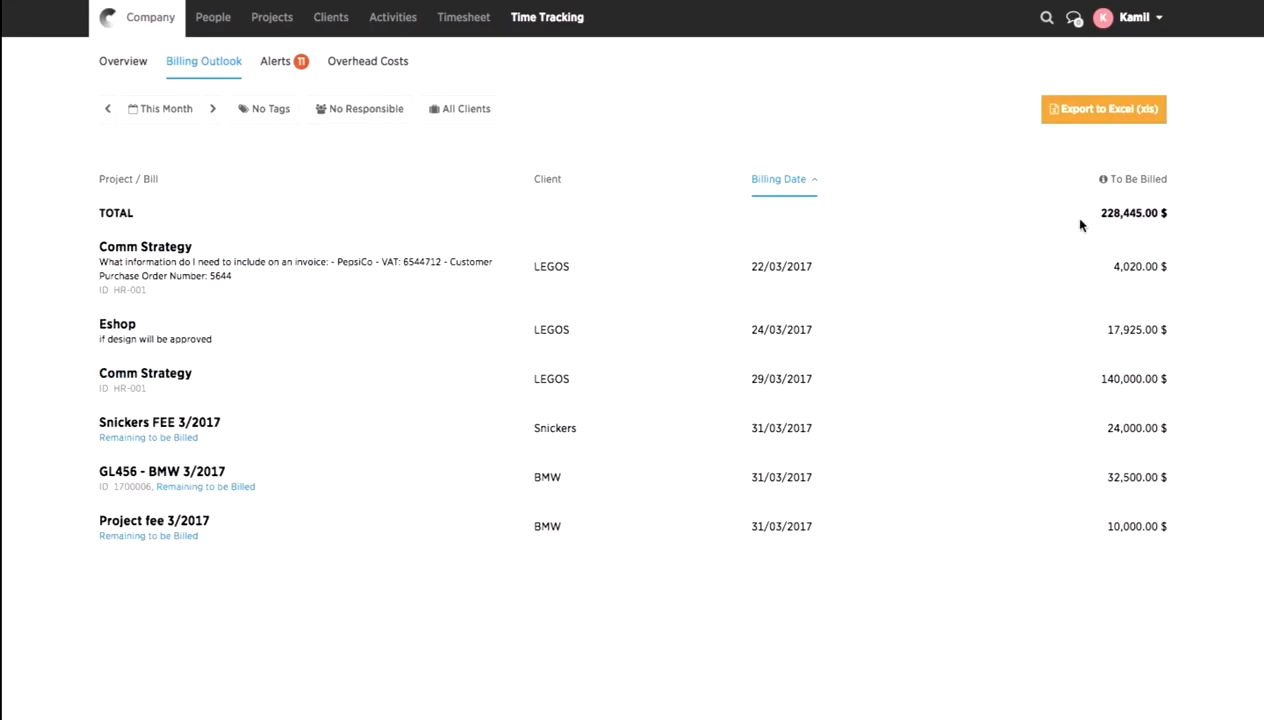
# Compare this month's total to be billed with the April 2017 bills, and return to the company overview
pyautogui.moveTo(1089, 214); pyautogui.dragTo(1177, 214)
pyautogui.click(213, 109)
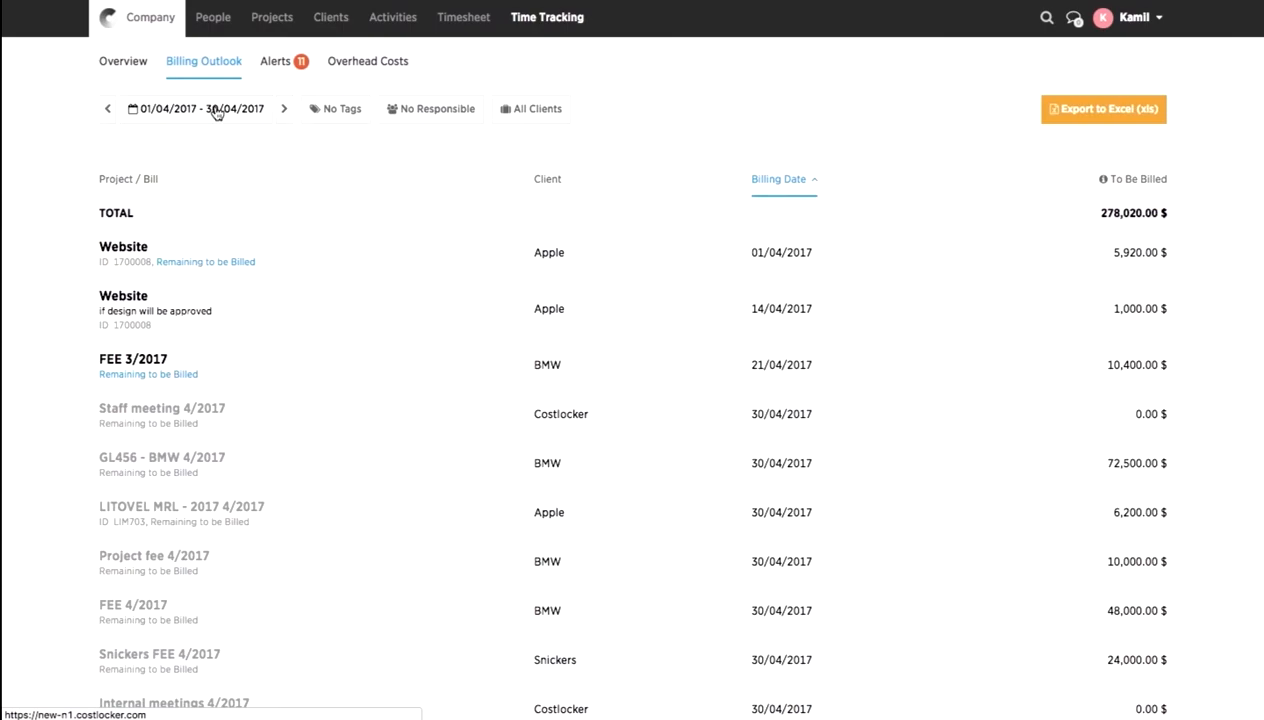
pyautogui.click(108, 109)
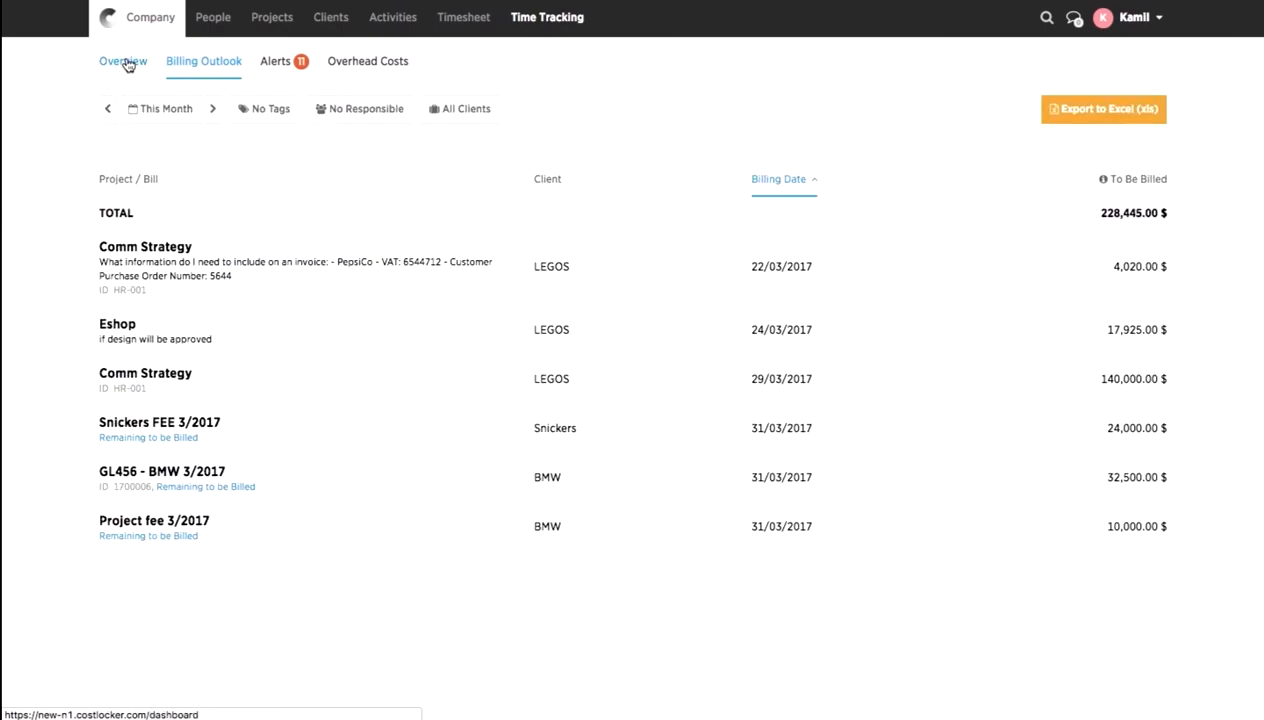
pyautogui.click(123, 62)
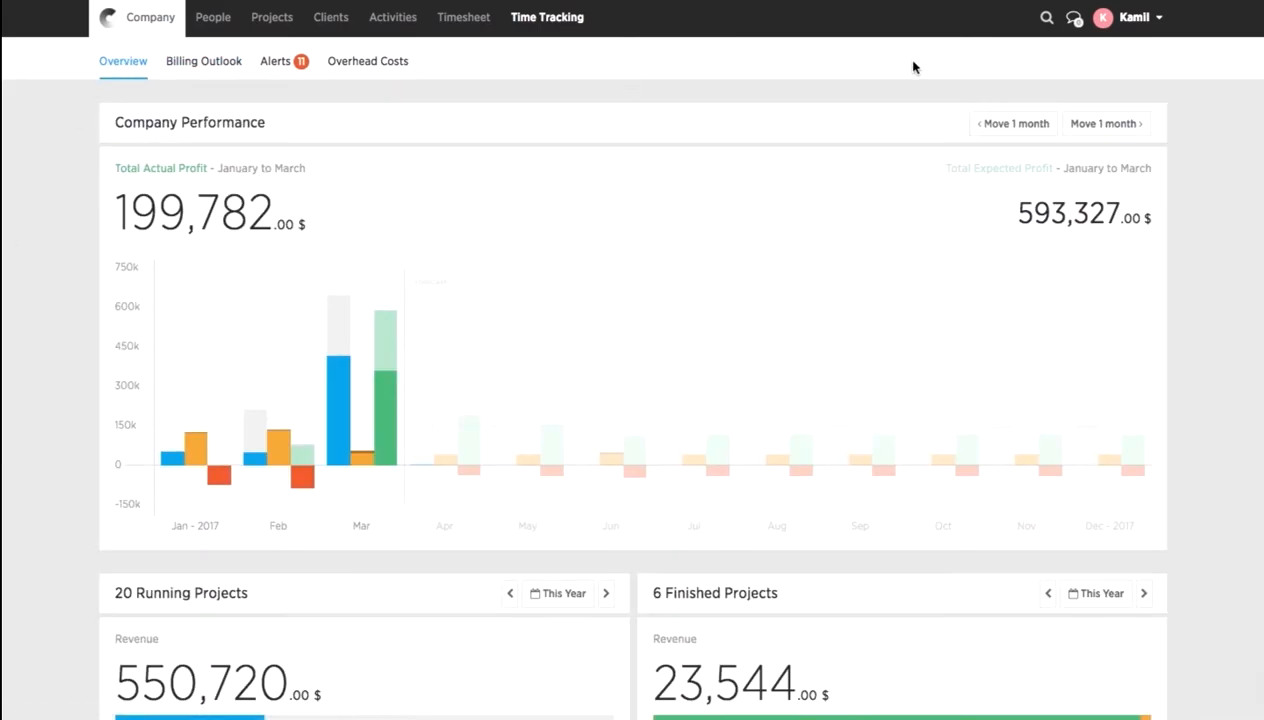
# Shift the Company Performance chart back four months so that it starts at September 2016
pyautogui.click(997, 124)
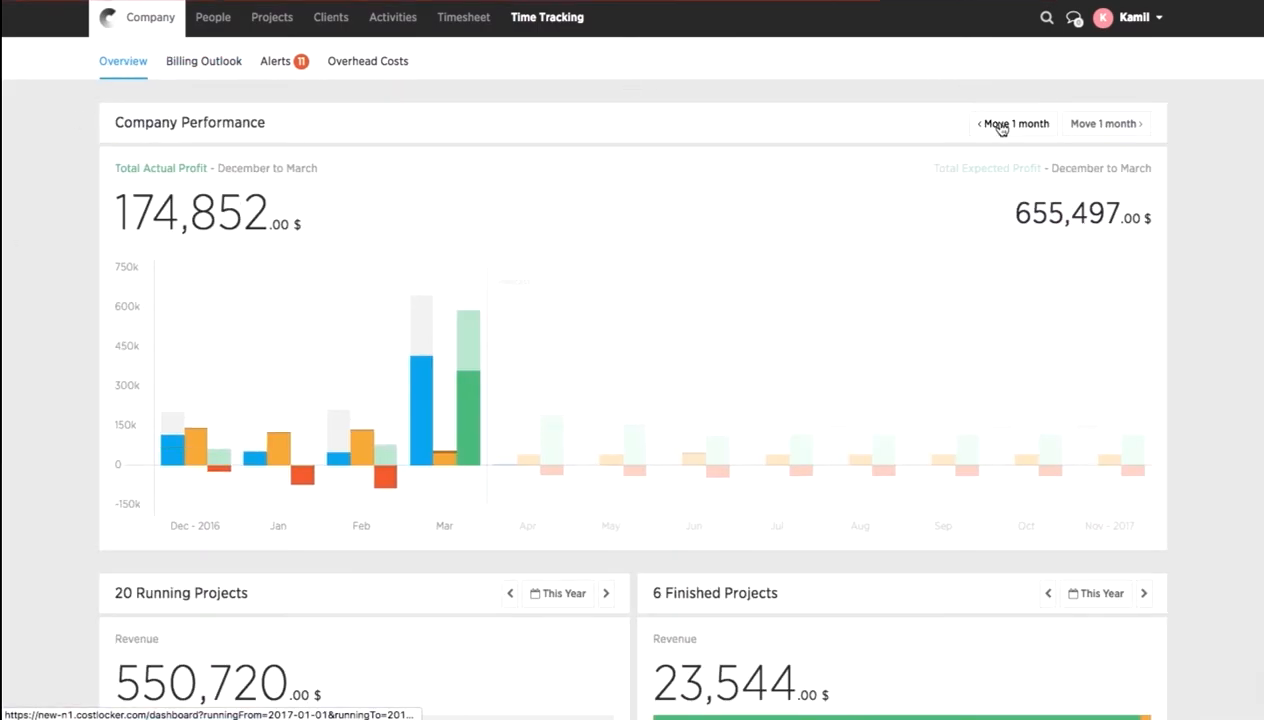
pyautogui.click(999, 126)
pyautogui.click(999, 125)
pyautogui.click(999, 125)
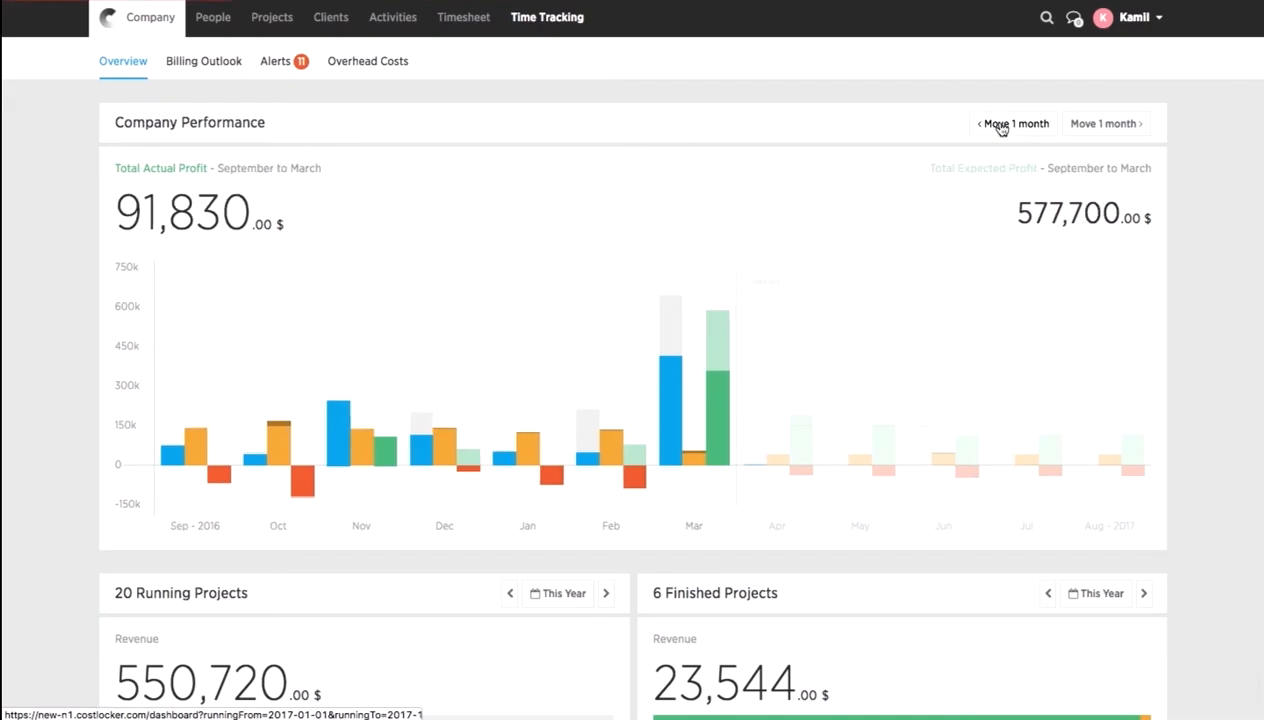
# Open the company performance details for February 2017 and check the Billed and Remaining Billings breakdowns
pyautogui.moveTo(624, 451)
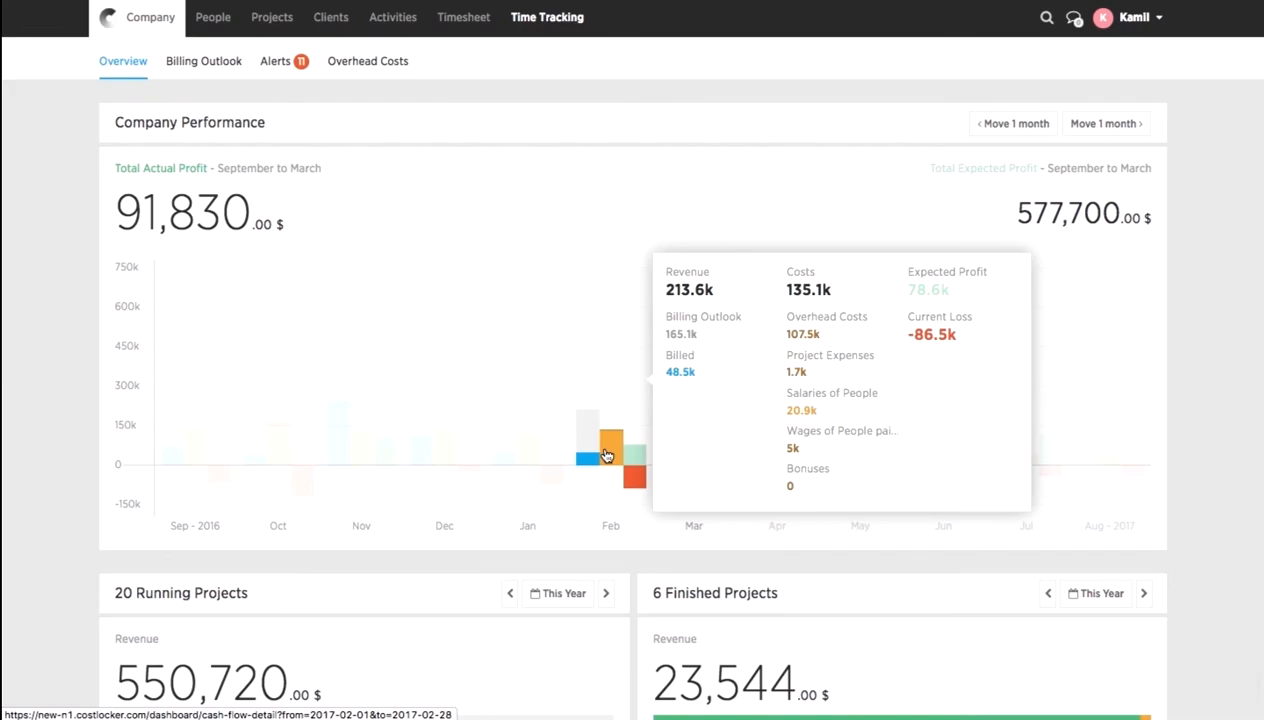
pyautogui.click(606, 455)
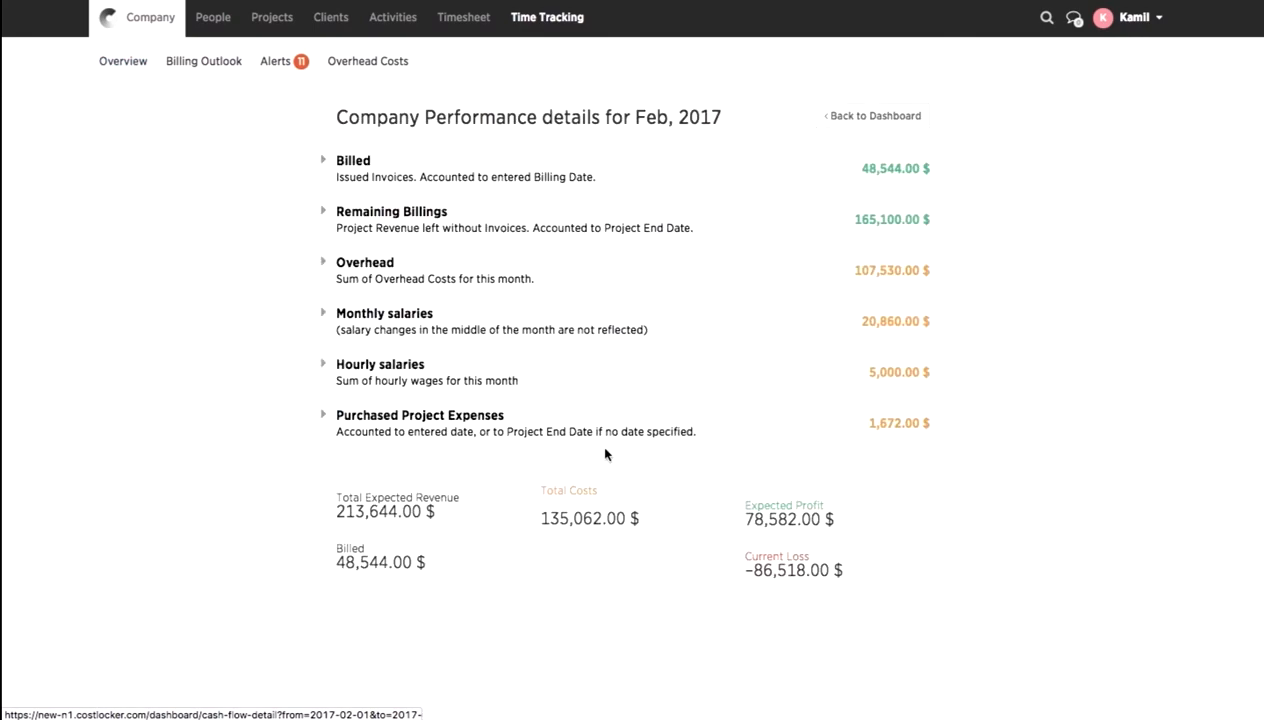
pyautogui.click(323, 166)
pyautogui.click(323, 167)
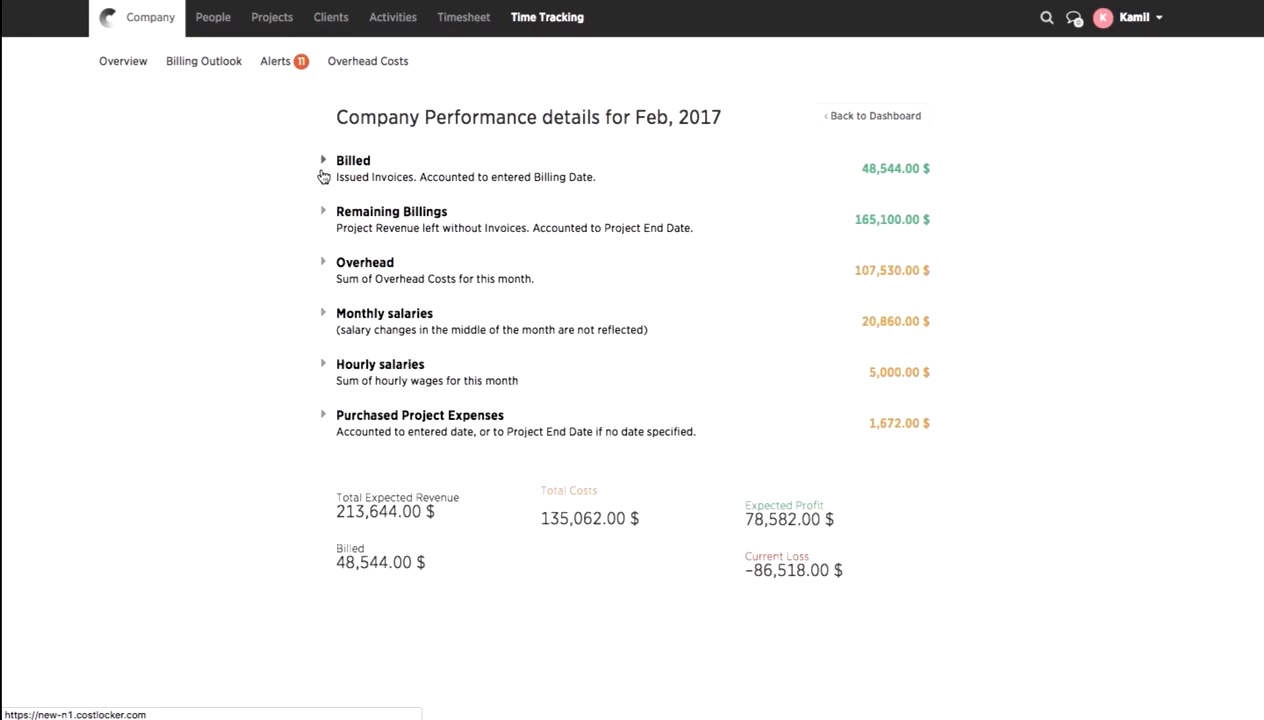
pyautogui.click(322, 211)
pyautogui.click(322, 212)
# Look through the Purchased Project Expenses breakdown, collapse it, and return to the company overview
pyautogui.click(324, 421)
pyautogui.scroll(-3, 324, 425)
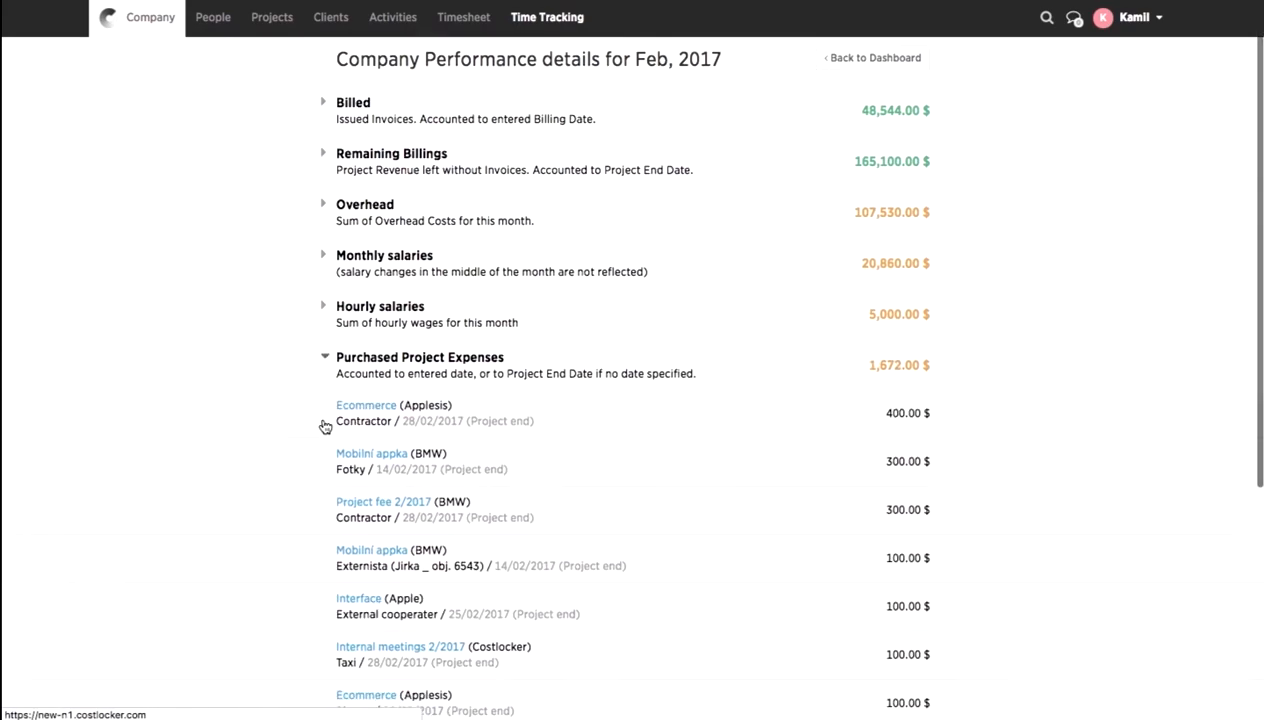
pyautogui.scroll(3, 324, 425)
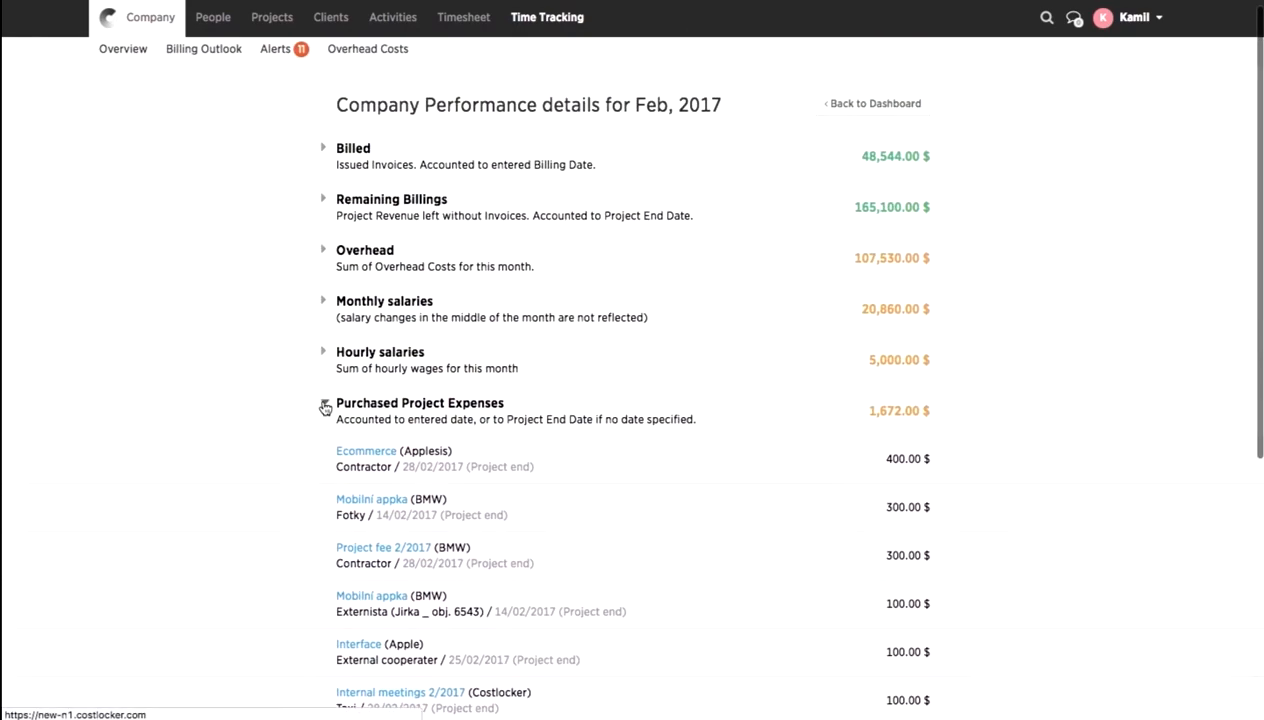
pyautogui.click(323, 406)
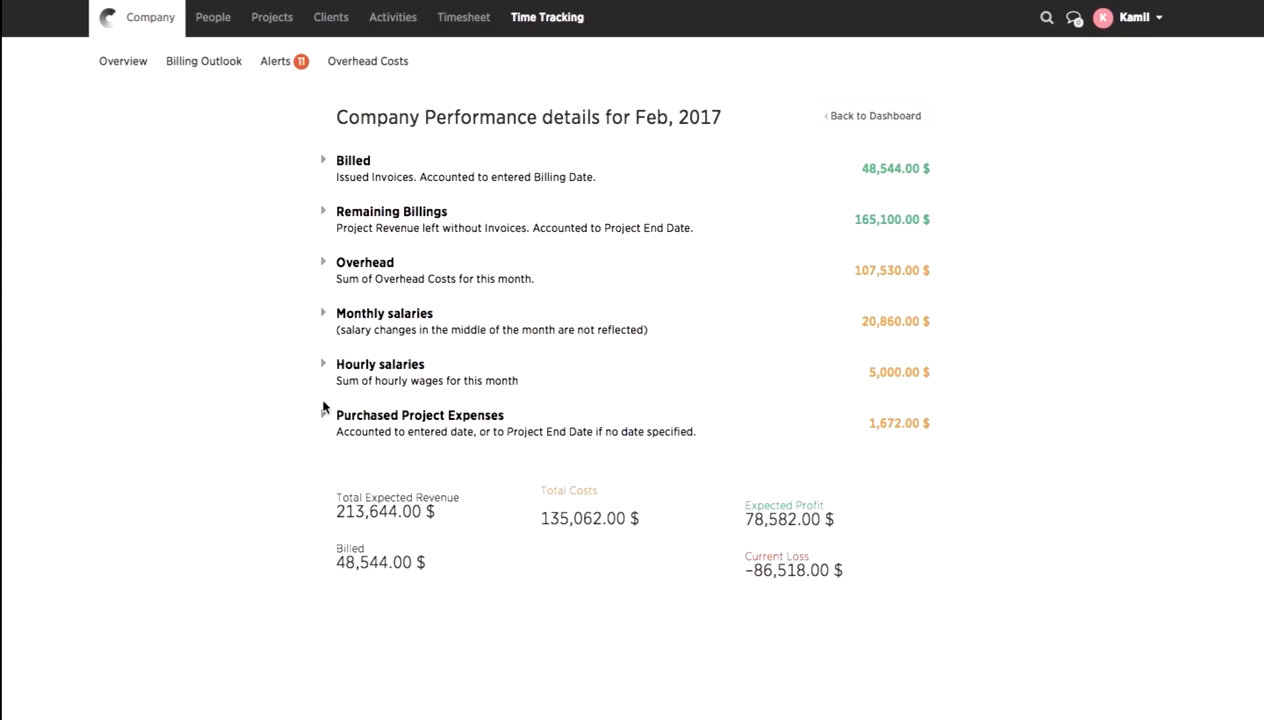
pyautogui.click(134, 73)
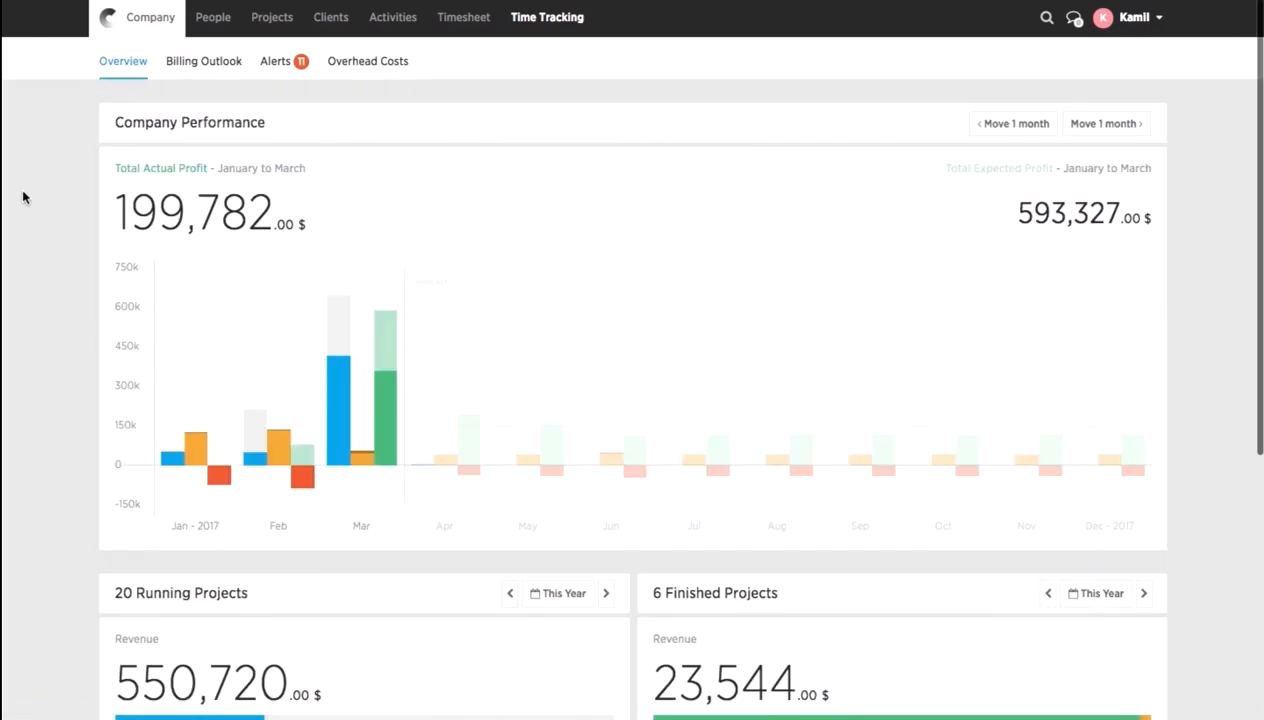